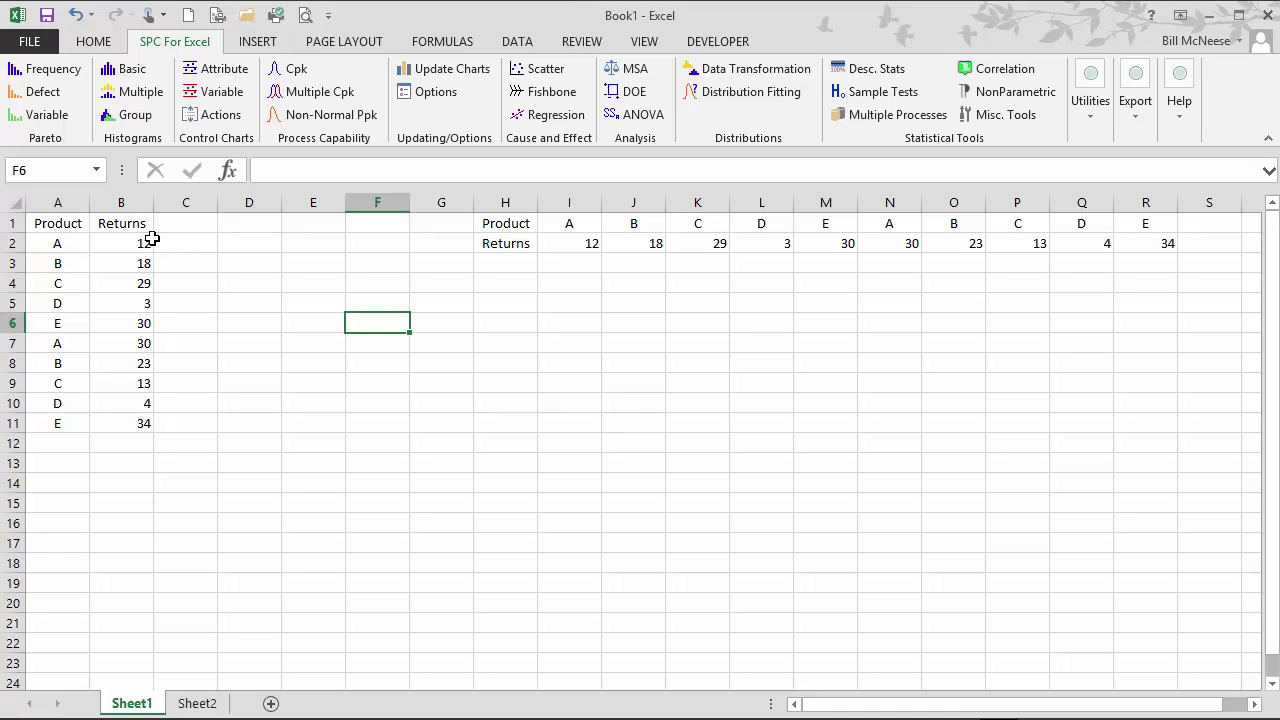
- Review the Product names and Returns counts for products A–E in columns A and B
left_click(50, 224)
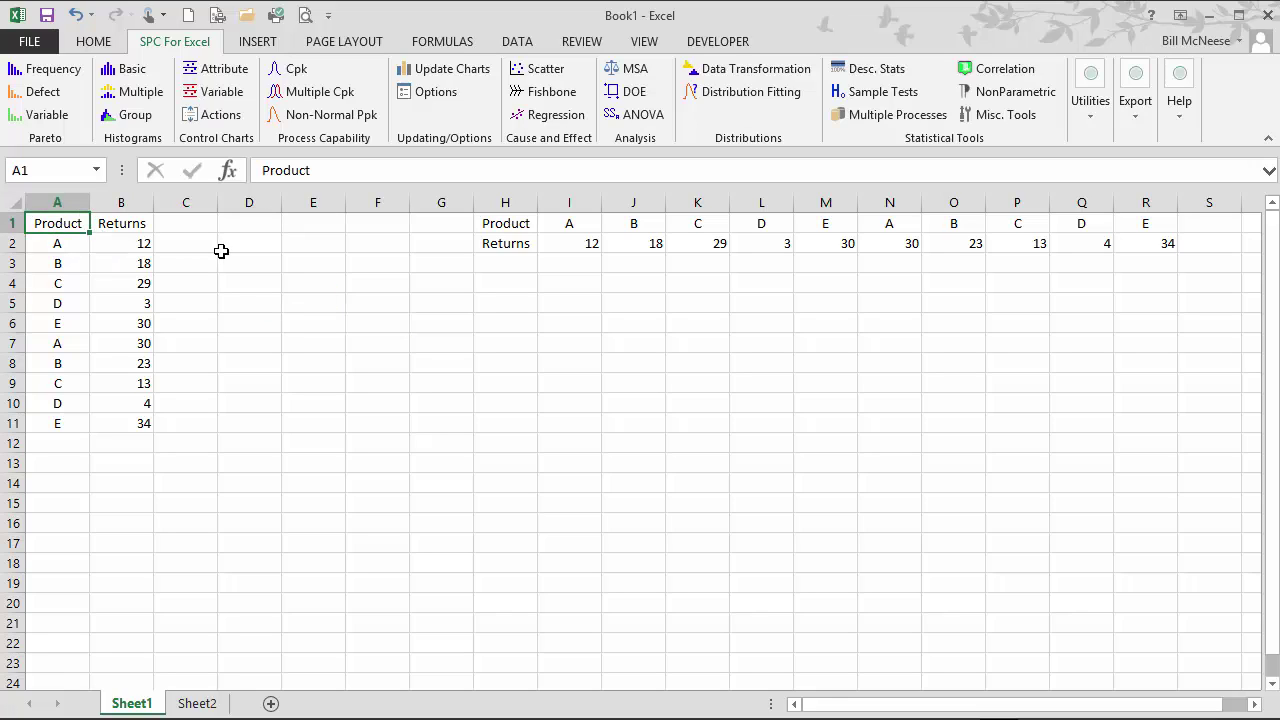
left_click(66, 244)
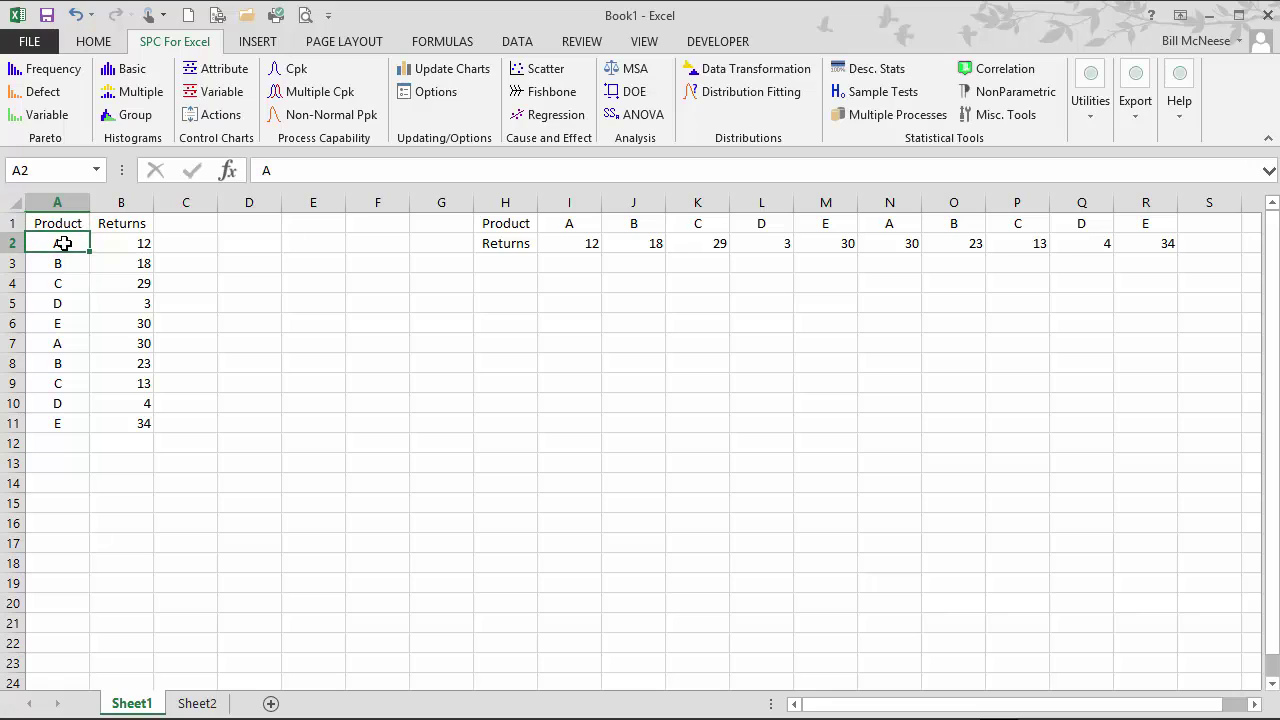
left_click(62, 262)
left_click(59, 283)
left_click(58, 300)
left_click(58, 323)
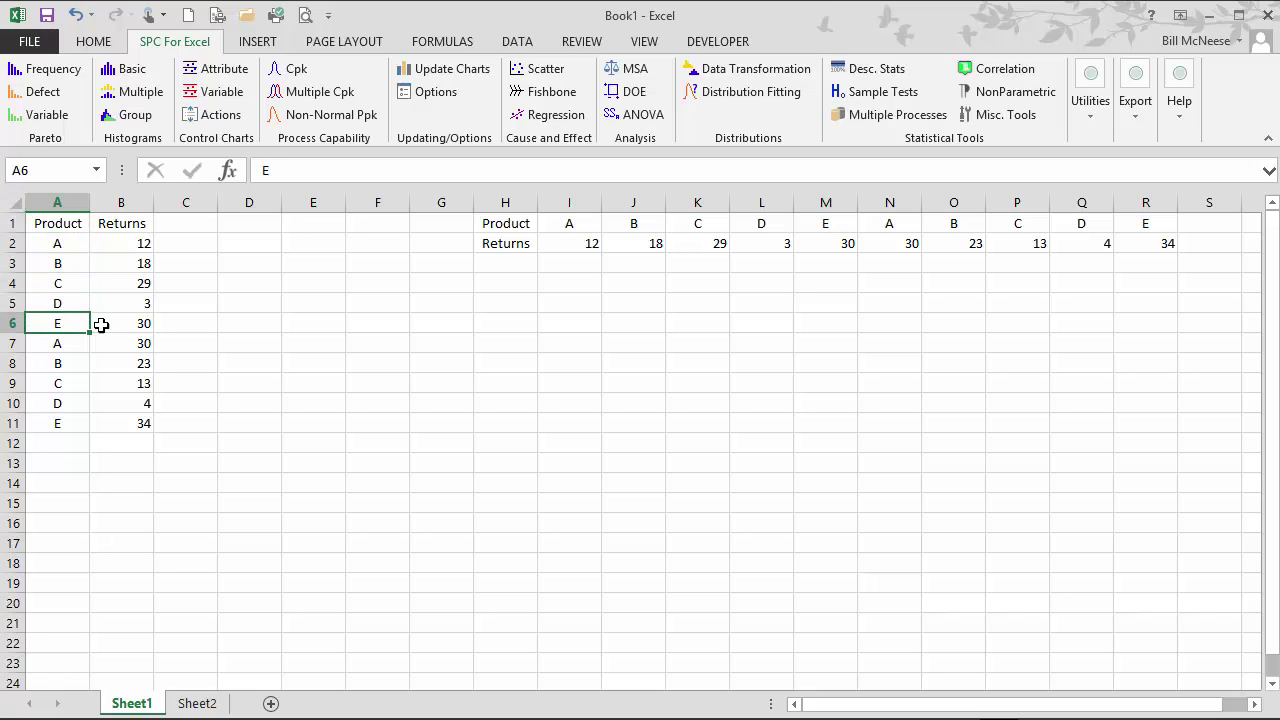
left_click(130, 244)
left_click(148, 266)
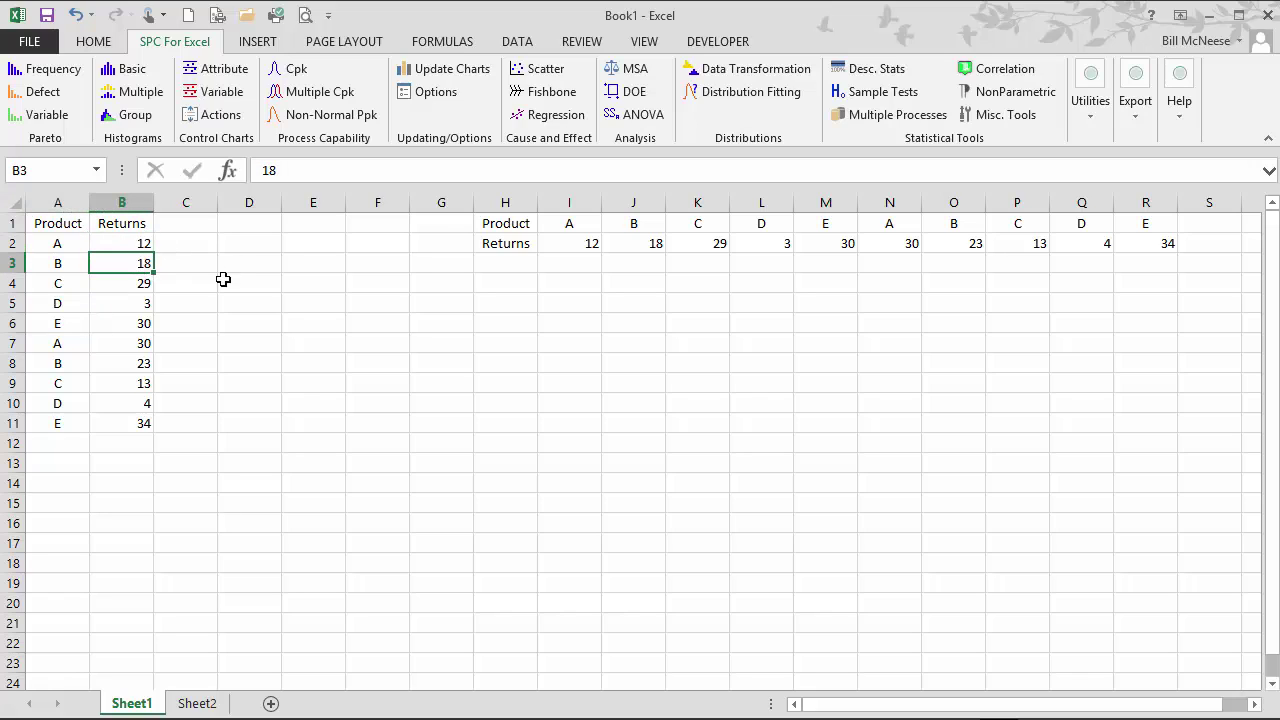
left_click(66, 345)
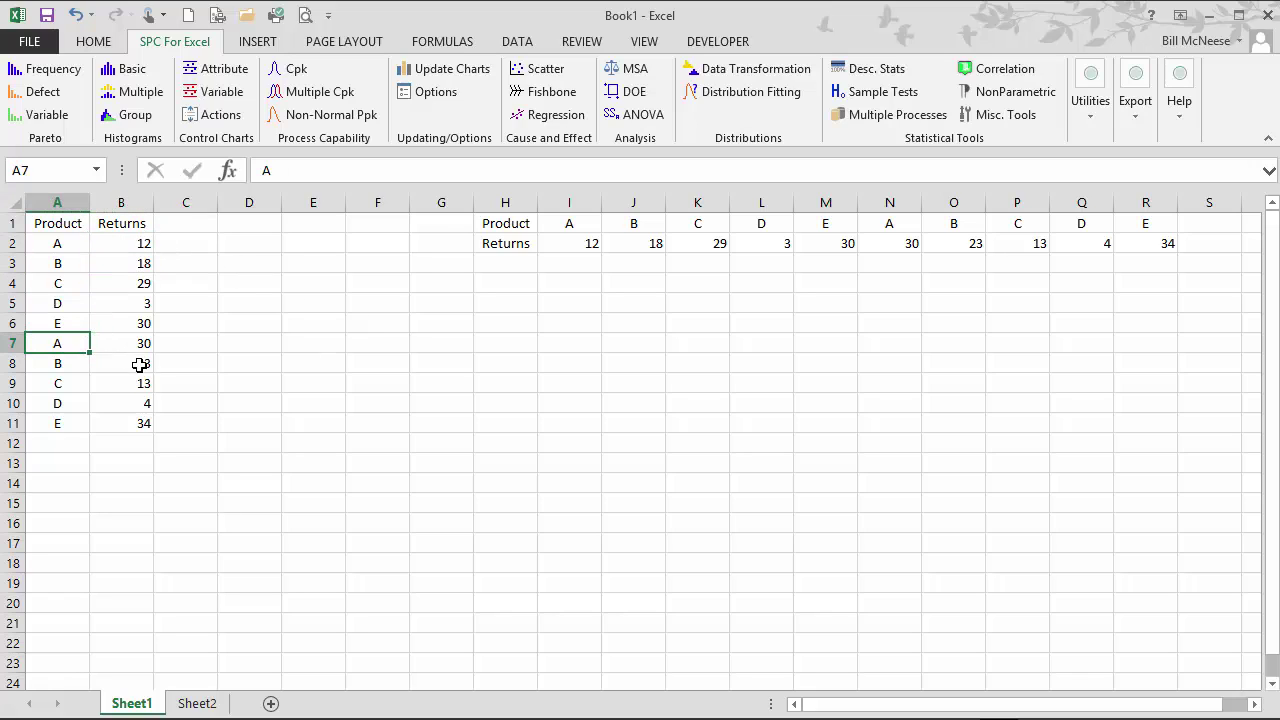
left_click(143, 349)
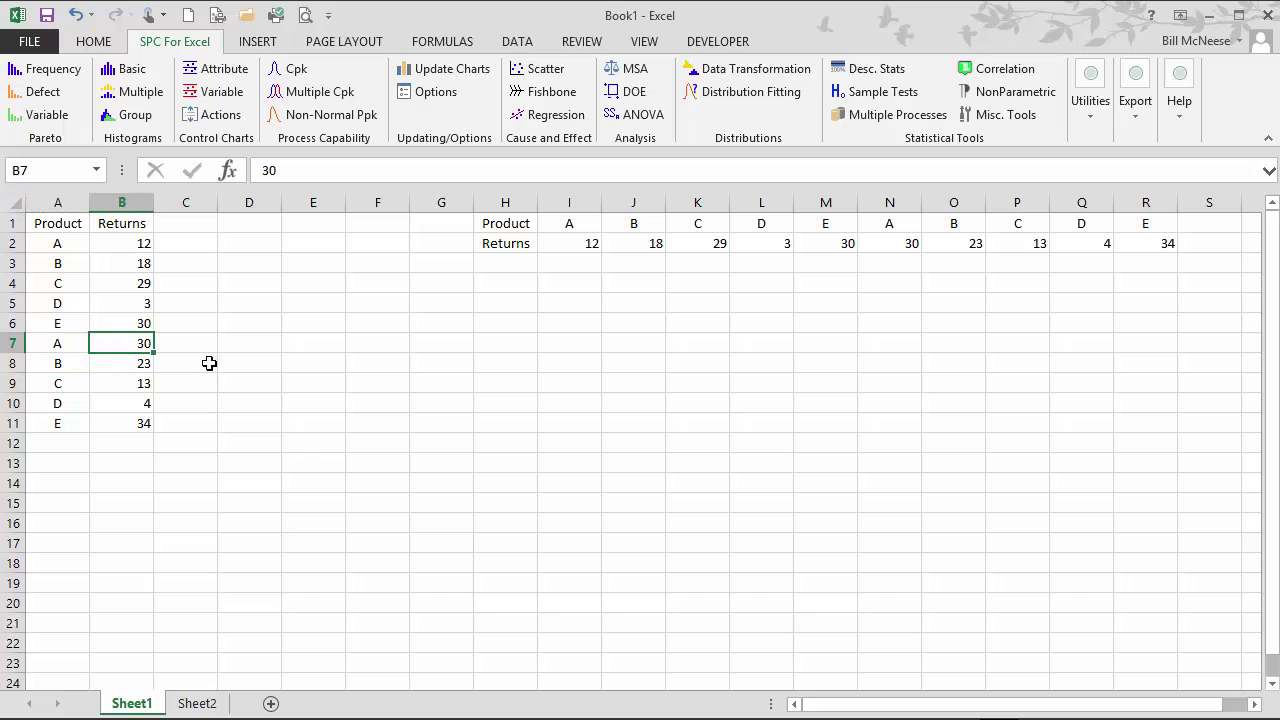
left_click(82, 381)
left_click(127, 360)
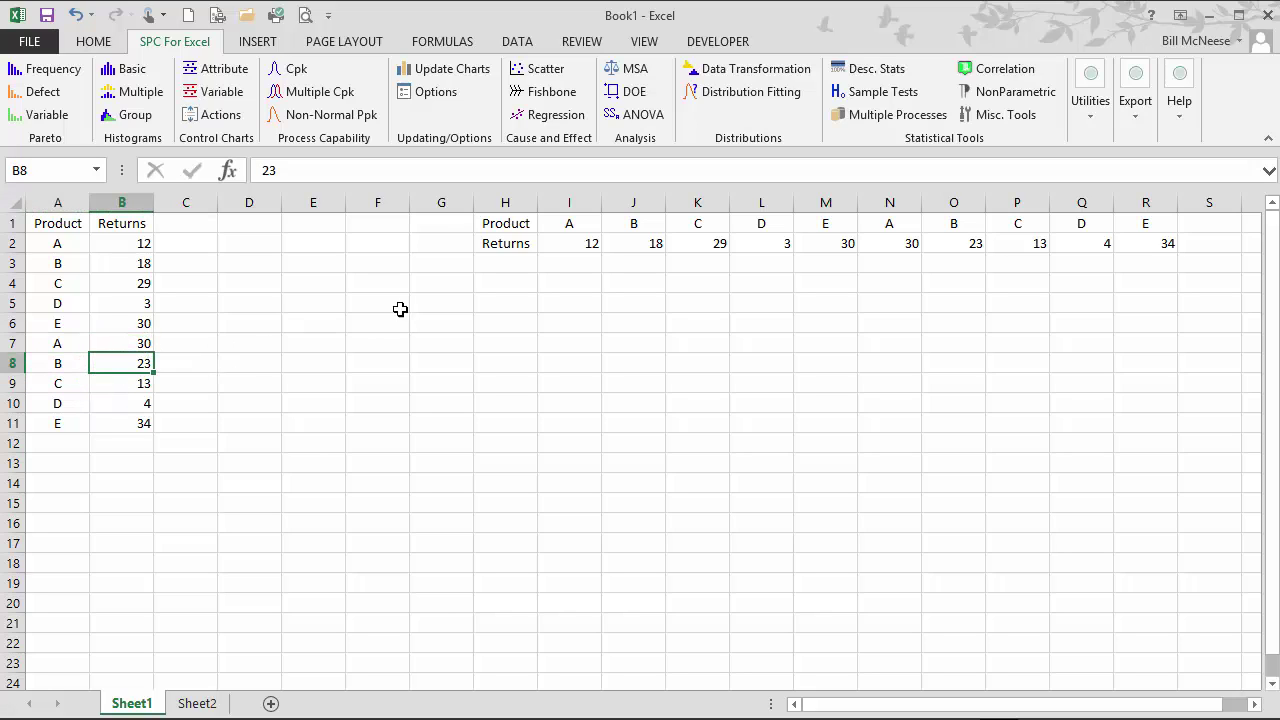
- Select the whole data table A1:B11 with the SPC for Excel Select Cells utility
left_click_drag(485, 219, 1146, 243)
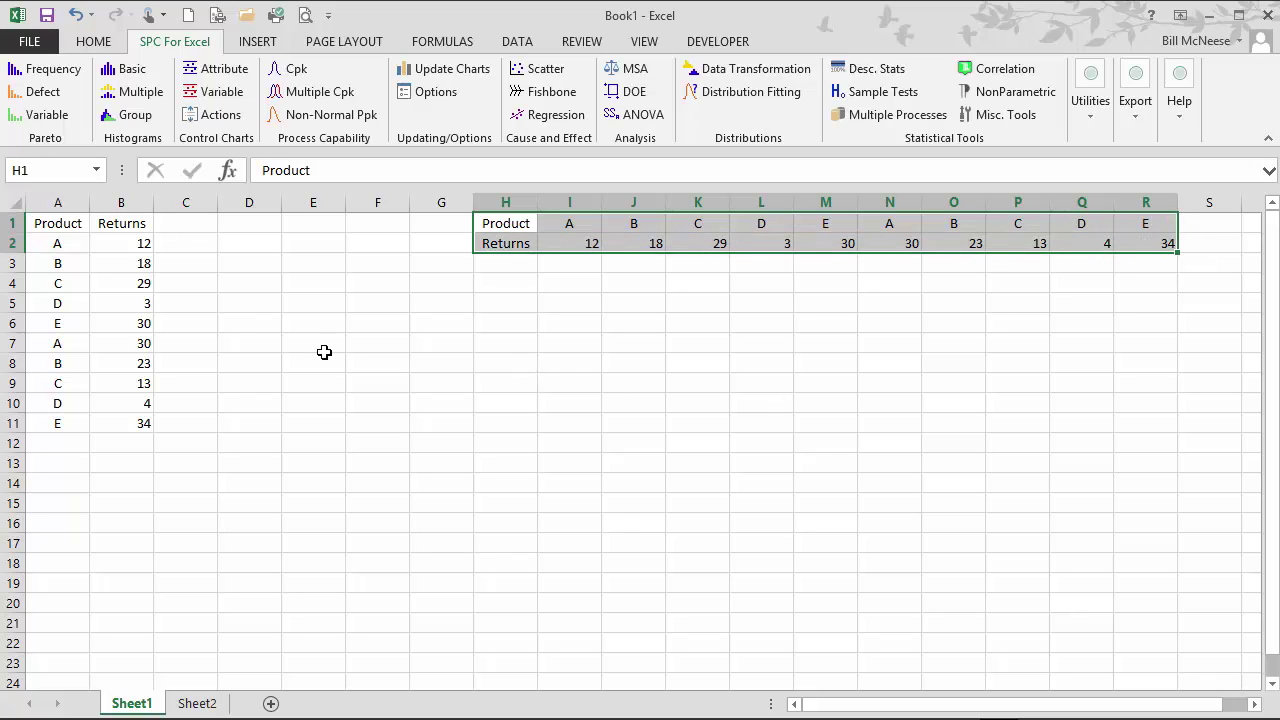
left_click_drag(45, 227, 110, 221)
left_click(1092, 115)
left_click(1115, 160)
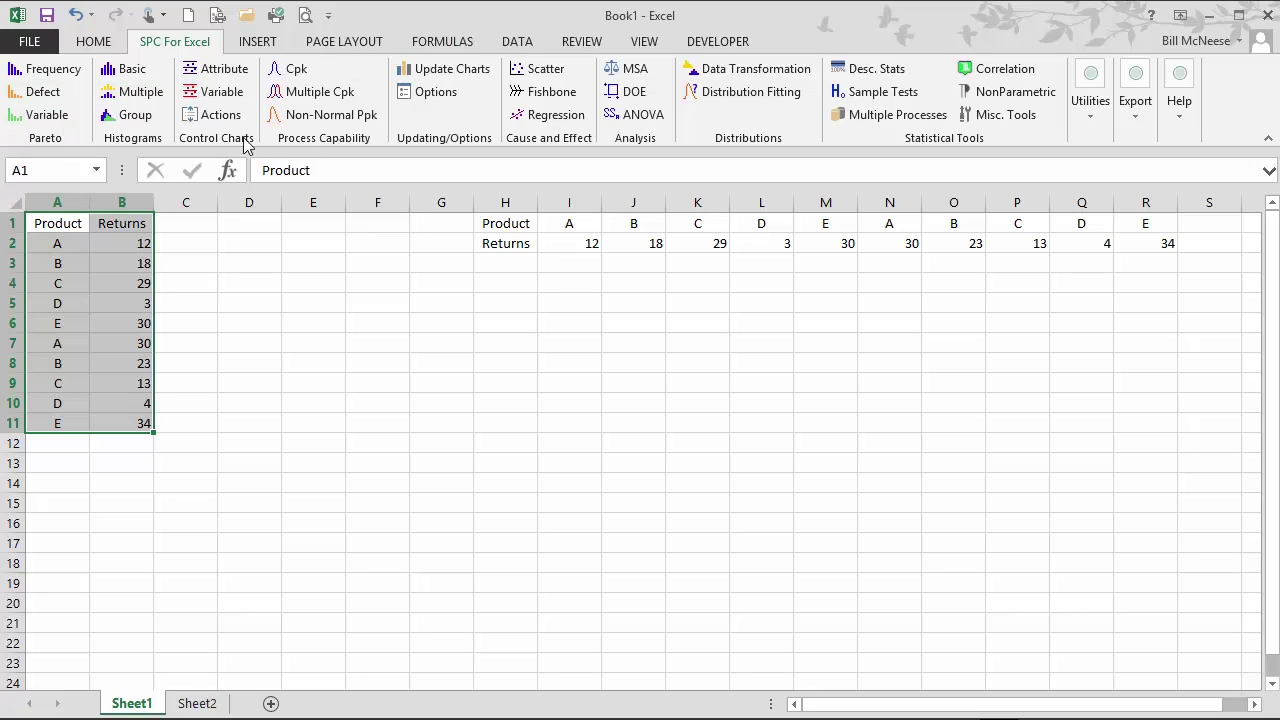
- Create a frequency Pareto chart 'Returns Pareto' from categories $A$1:$A$11 and frequencies $B$1:$B$11
left_click(62, 76)
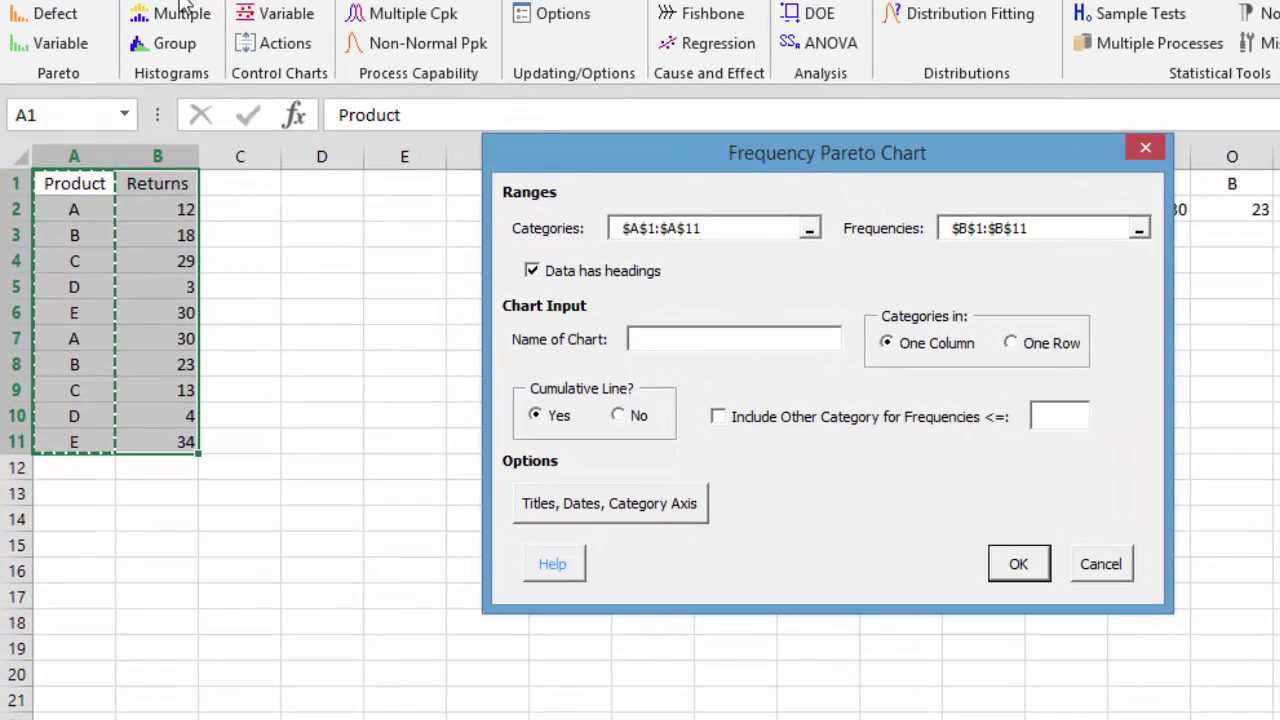
left_click(683, 228)
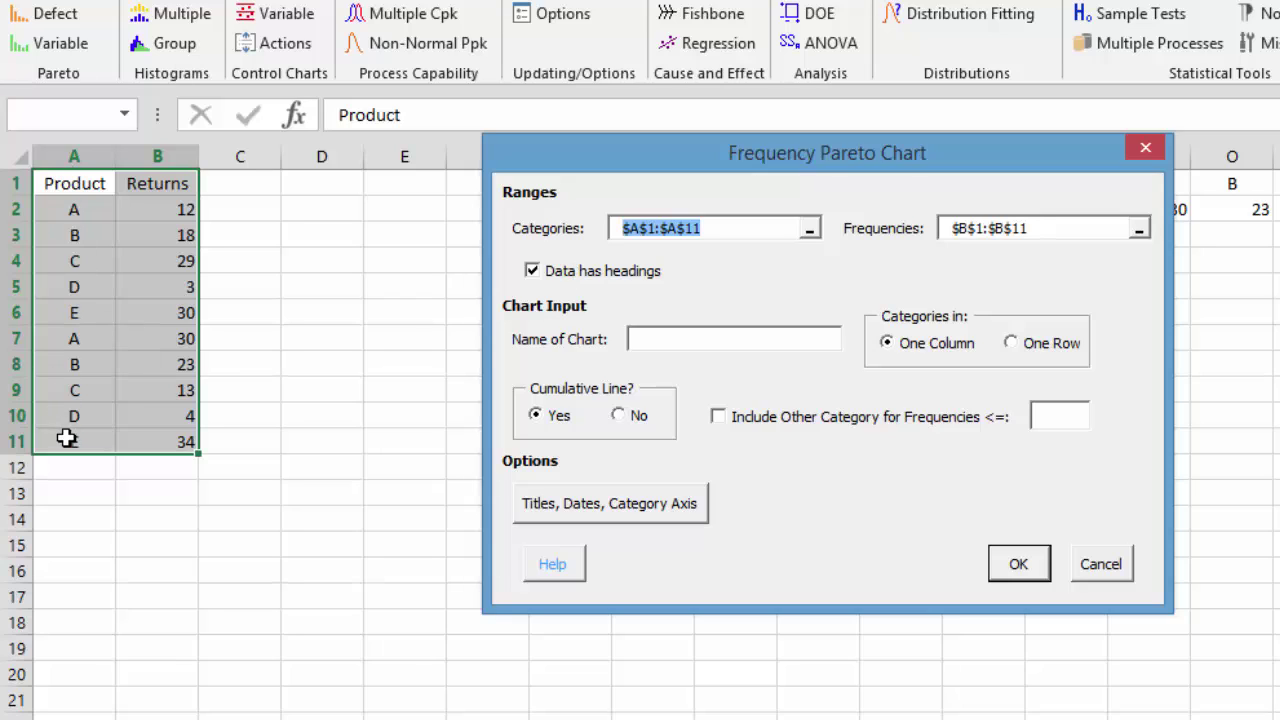
left_click(1022, 228)
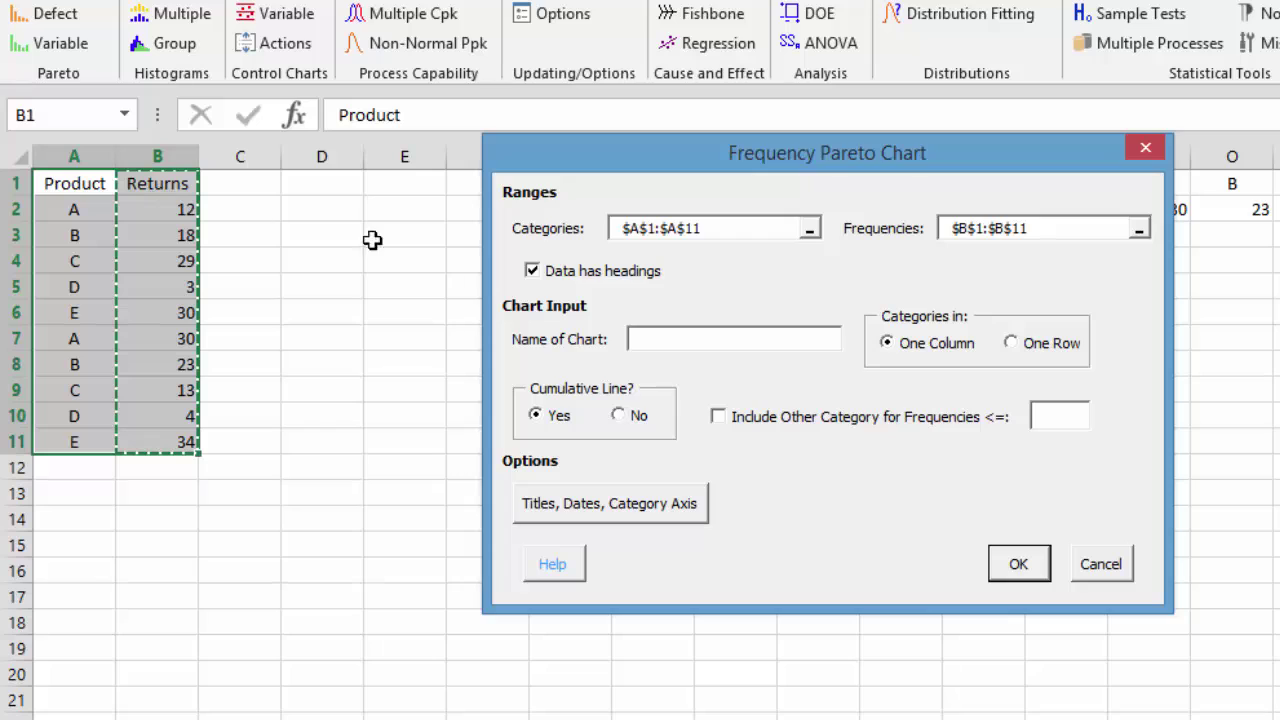
left_click(669, 340)
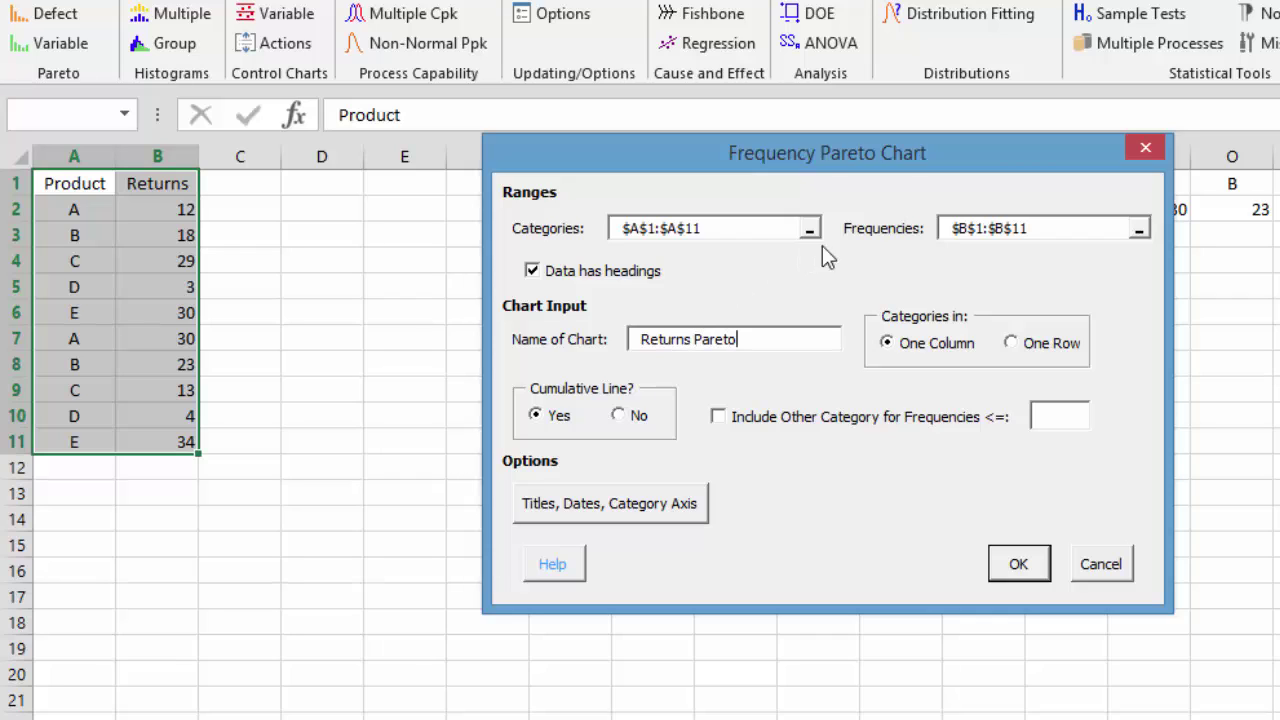
left_click(1020, 563)
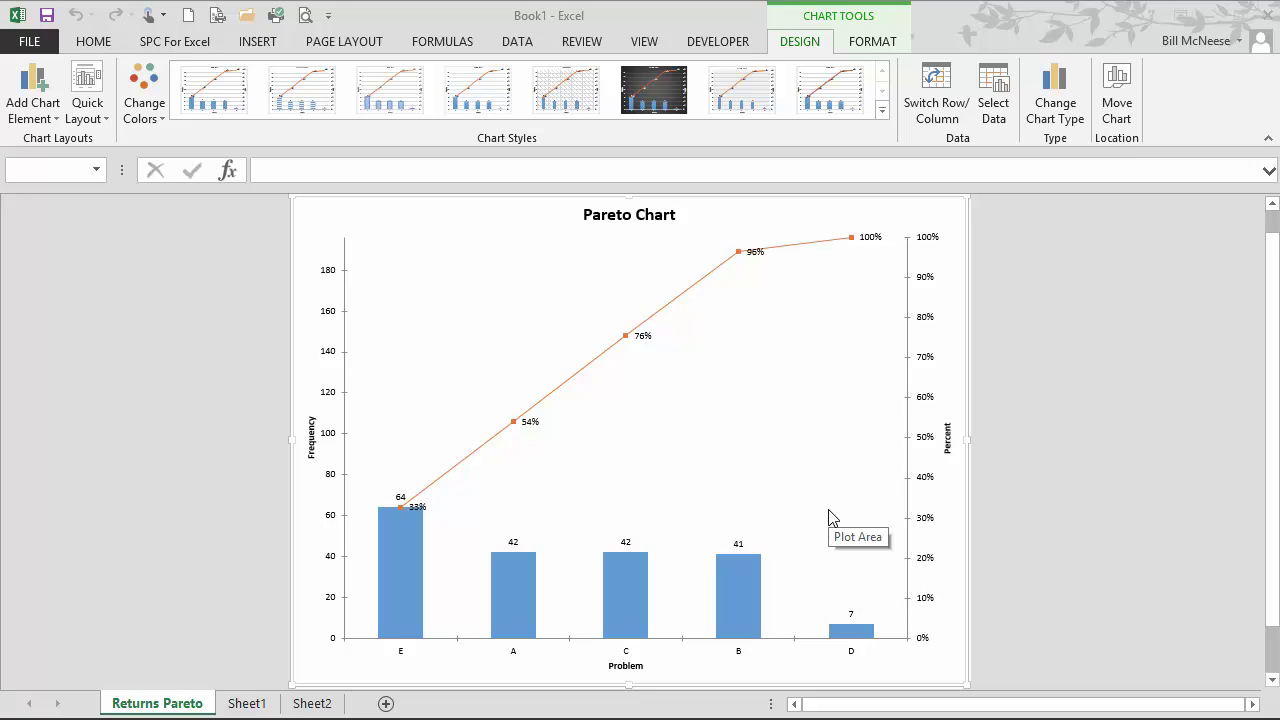
- On Sheet1, enter products A, B, C, D, E, F in cells A12:A17
left_click(247, 706)
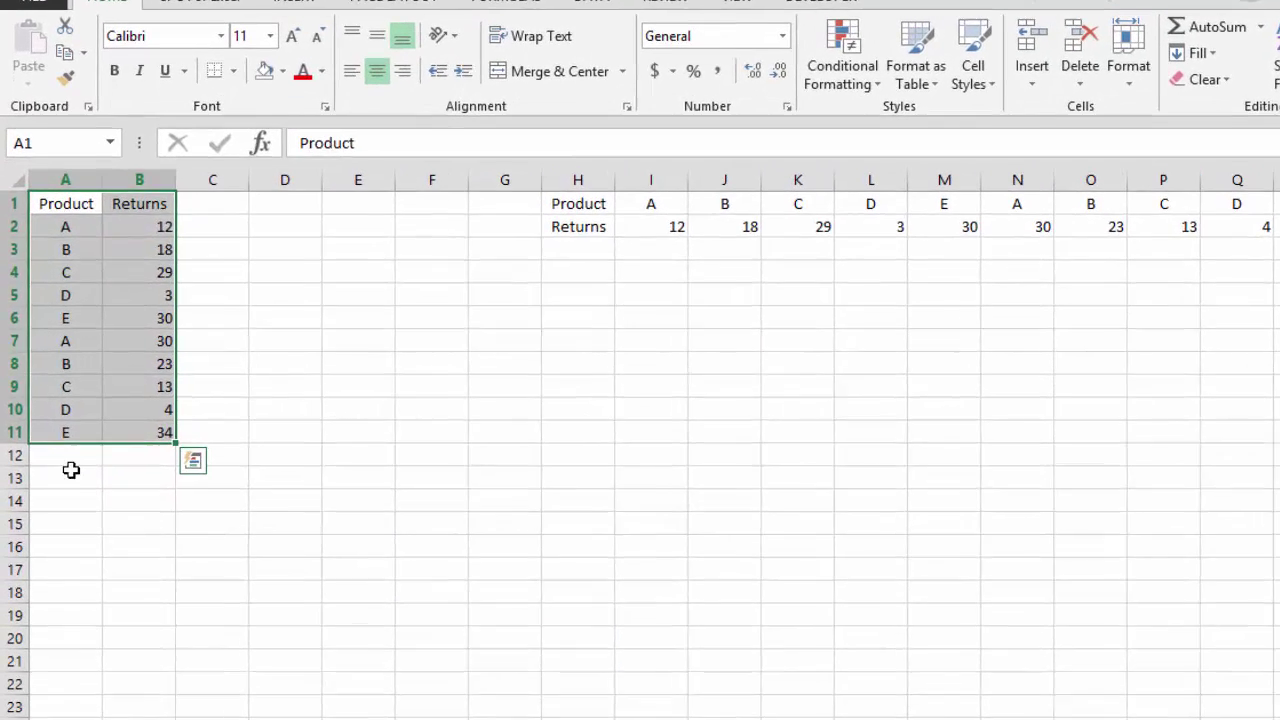
left_click(57, 449)
type("A")
key("Return")
type("B")
key("Return")
type("C")
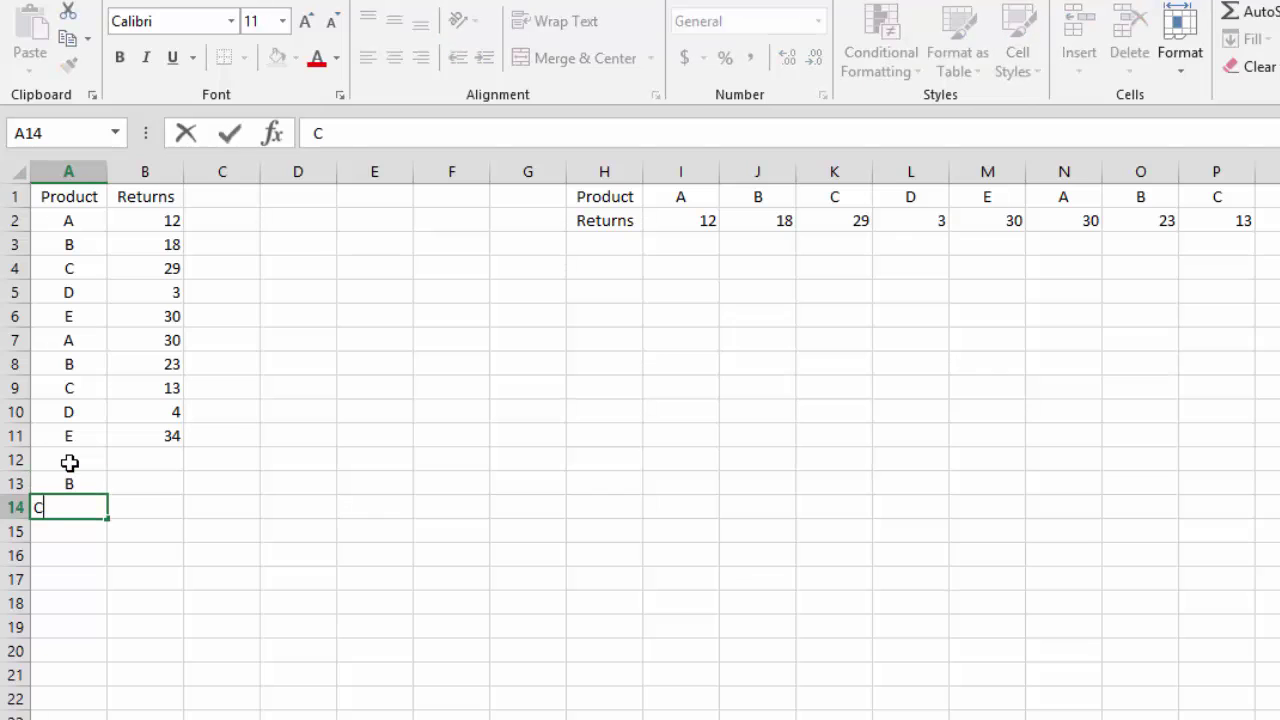
key("Return")
type("D")
key("Return")
type("E")
key("Return")
type("F")
key("Return")
- Enter return counts 20, 18, 5, 3, 6 and 31 in cells B12:B17
left_click(165, 456)
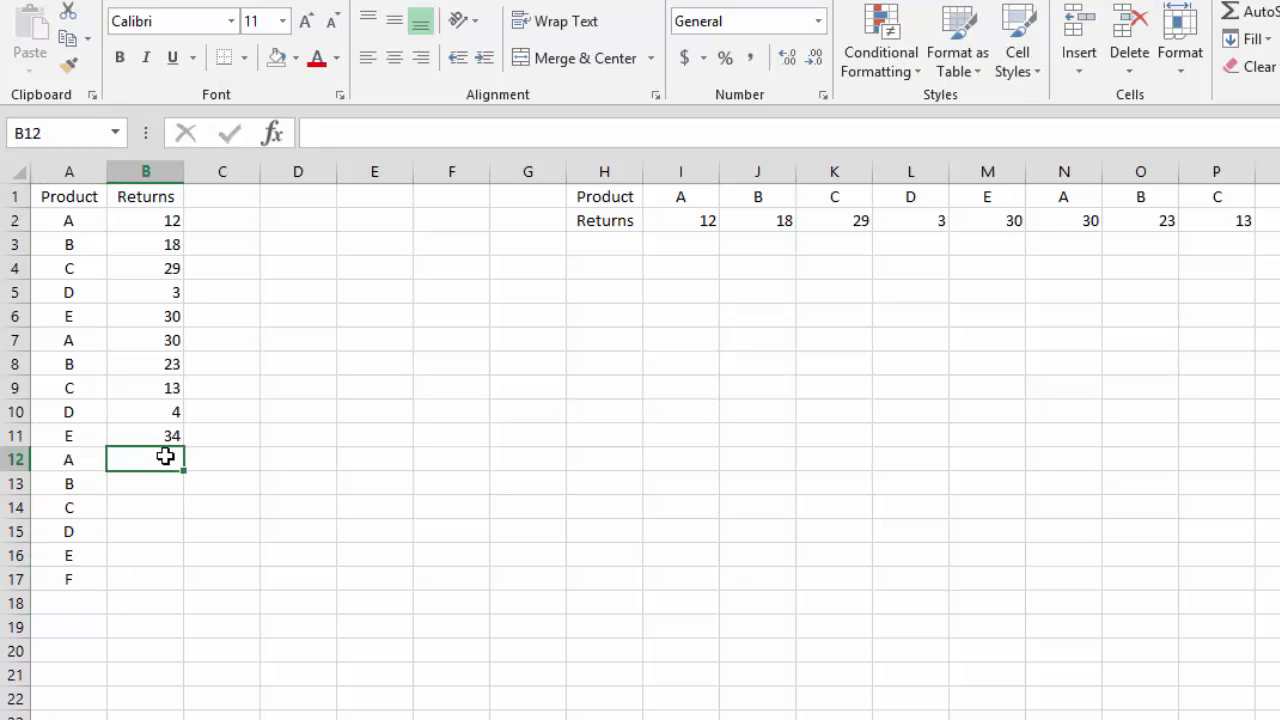
type("20")
key("Return")
type("18")
key("Return")
type("5")
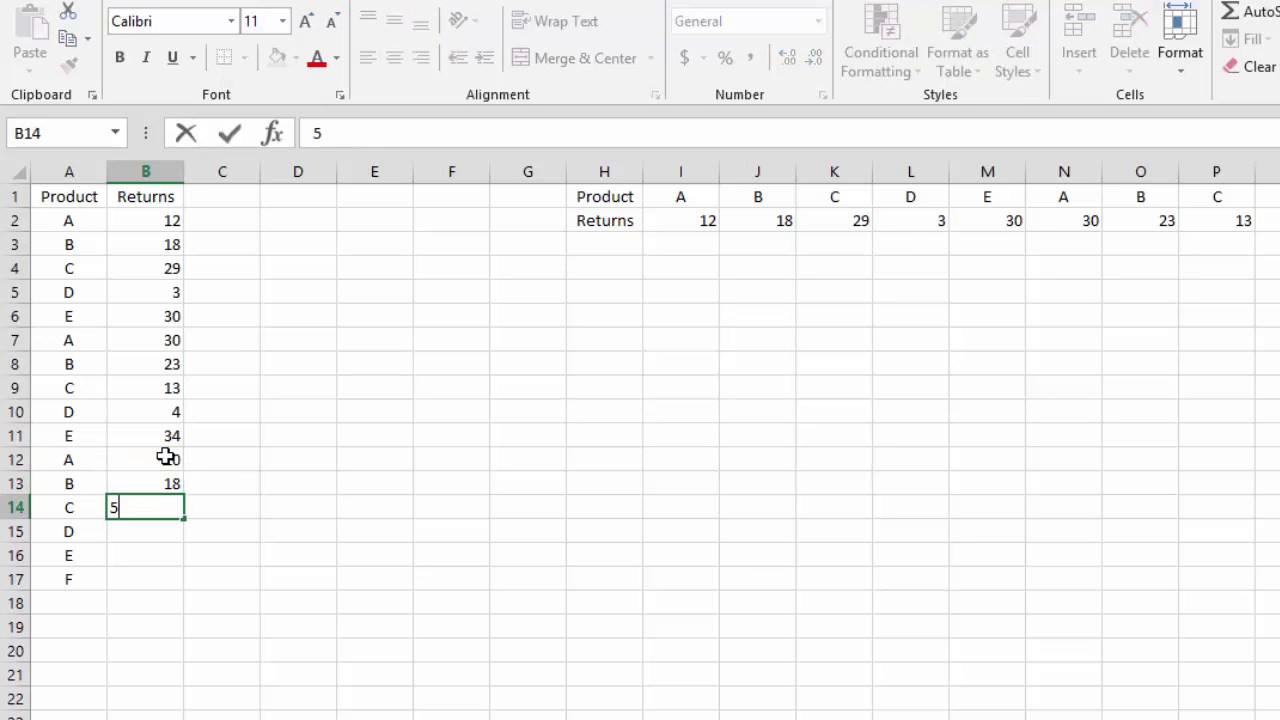
key("Return")
type("3")
key("Return")
type("6")
key("Return")
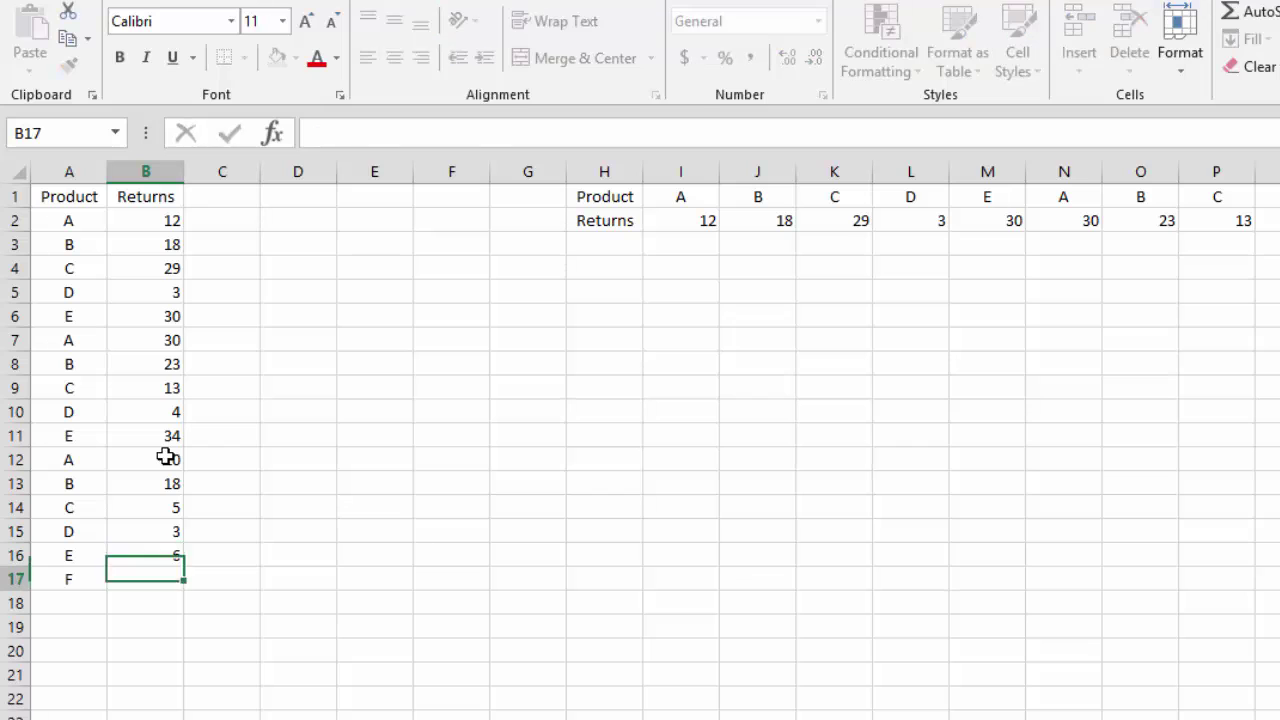
type("31")
key("Return")
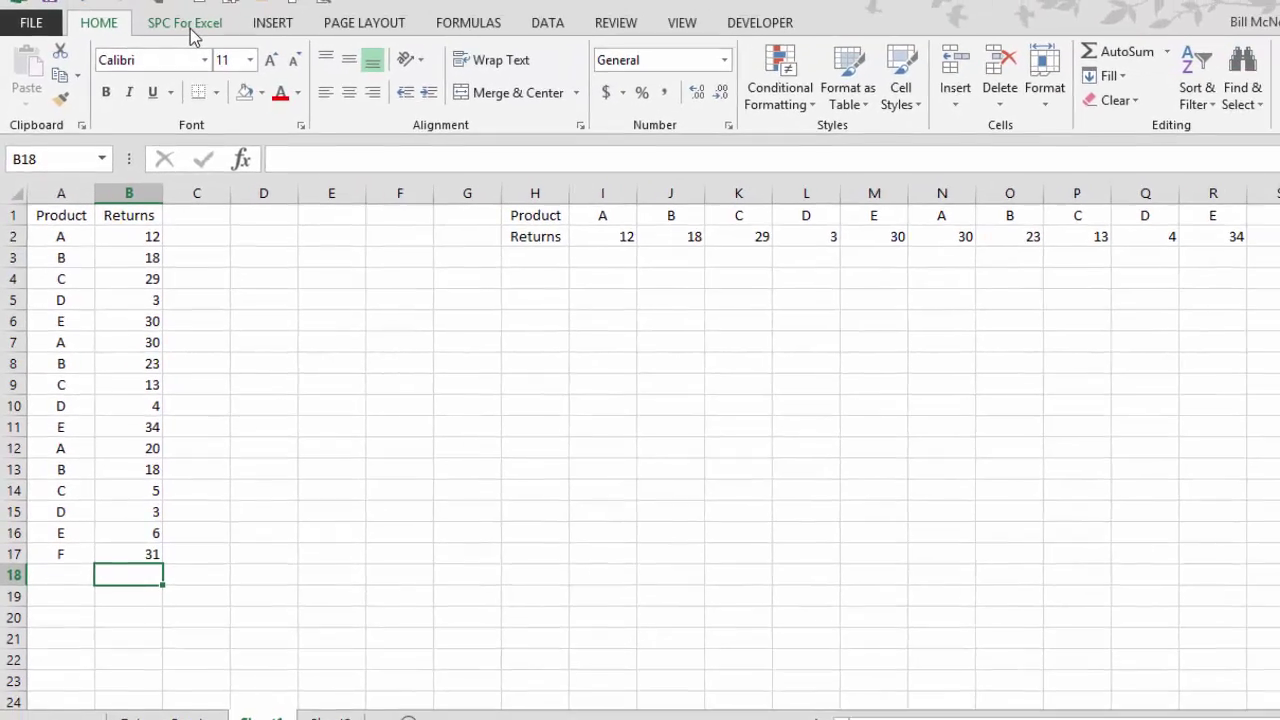
left_click(178, 43)
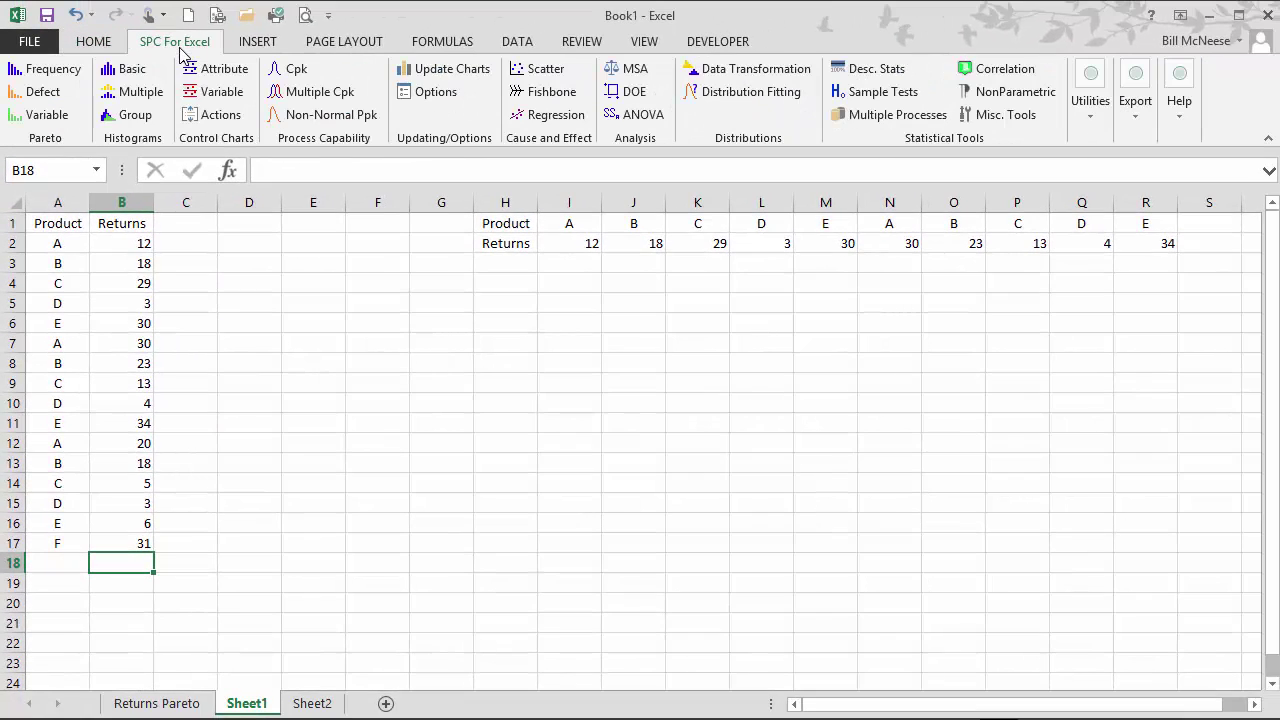
- Update the Returns Pareto chart so its bars read E 70, A 62, B 59, C 47, F 31, D 10
left_click(446, 69)
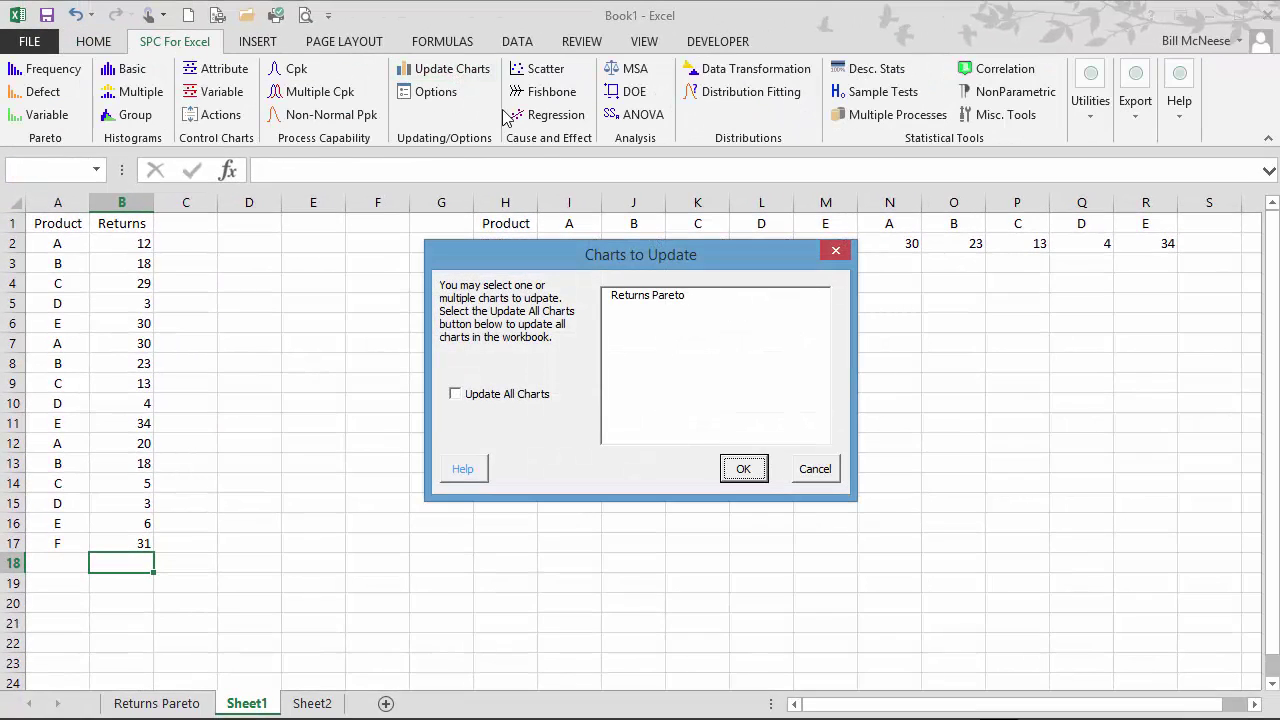
left_click(624, 298)
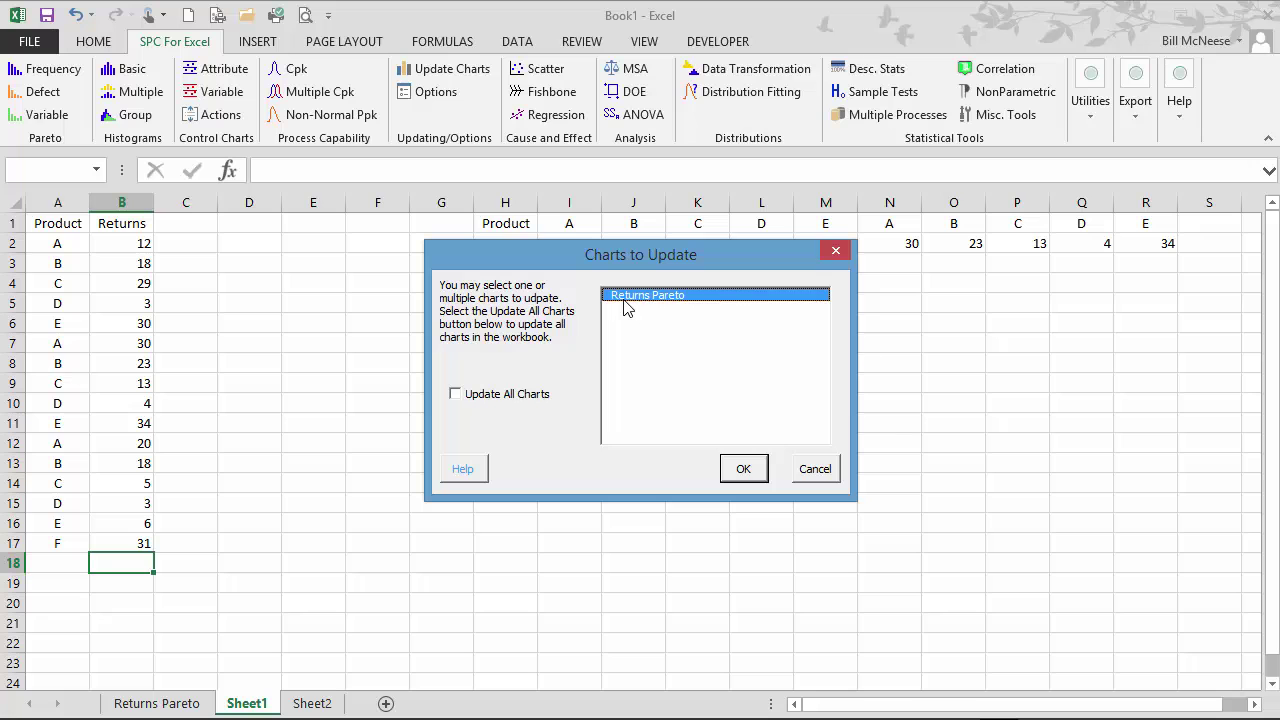
left_click(742, 476)
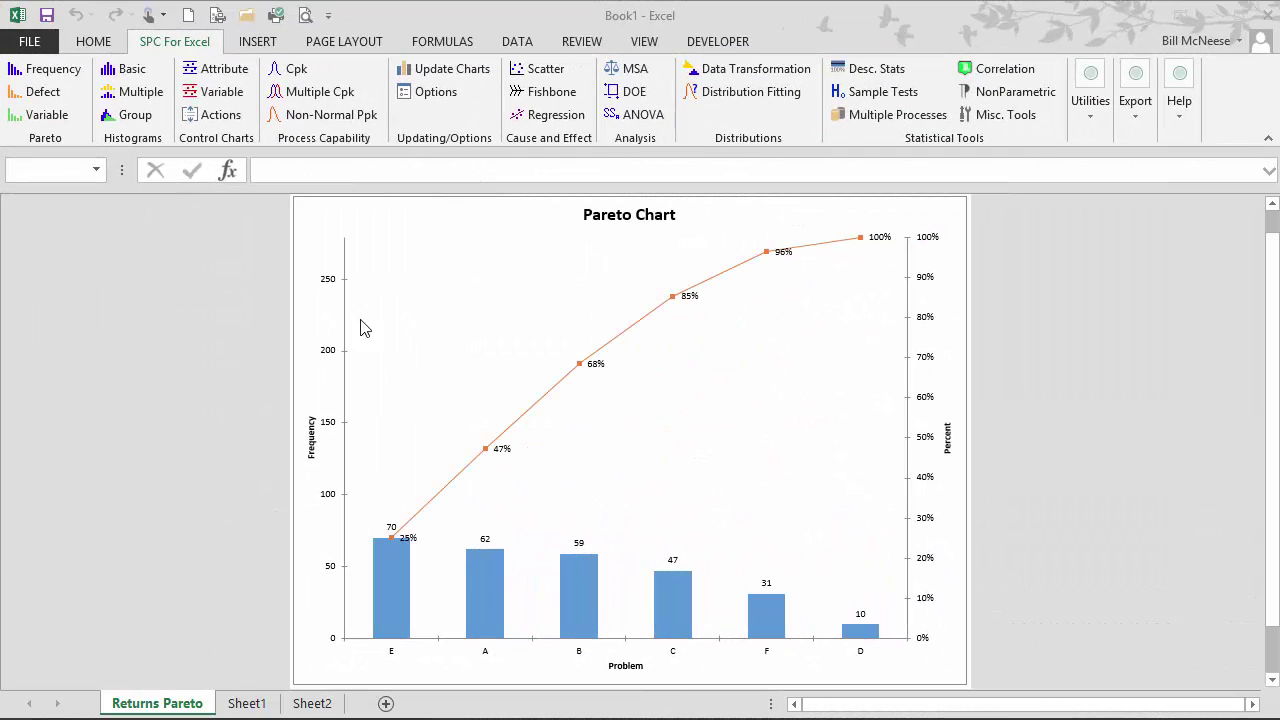
left_click(613, 216)
- Change the chart title to 'Pareto of Returns'
triple_click(653, 214)
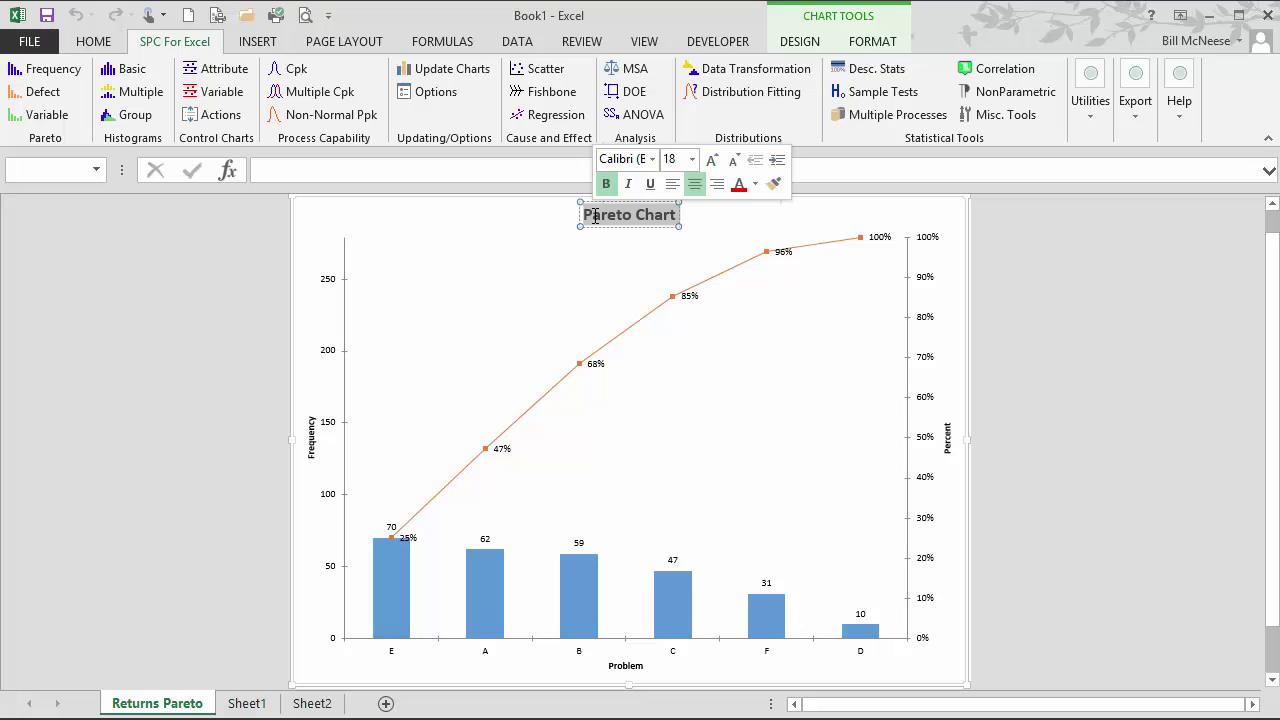
type("Parte")
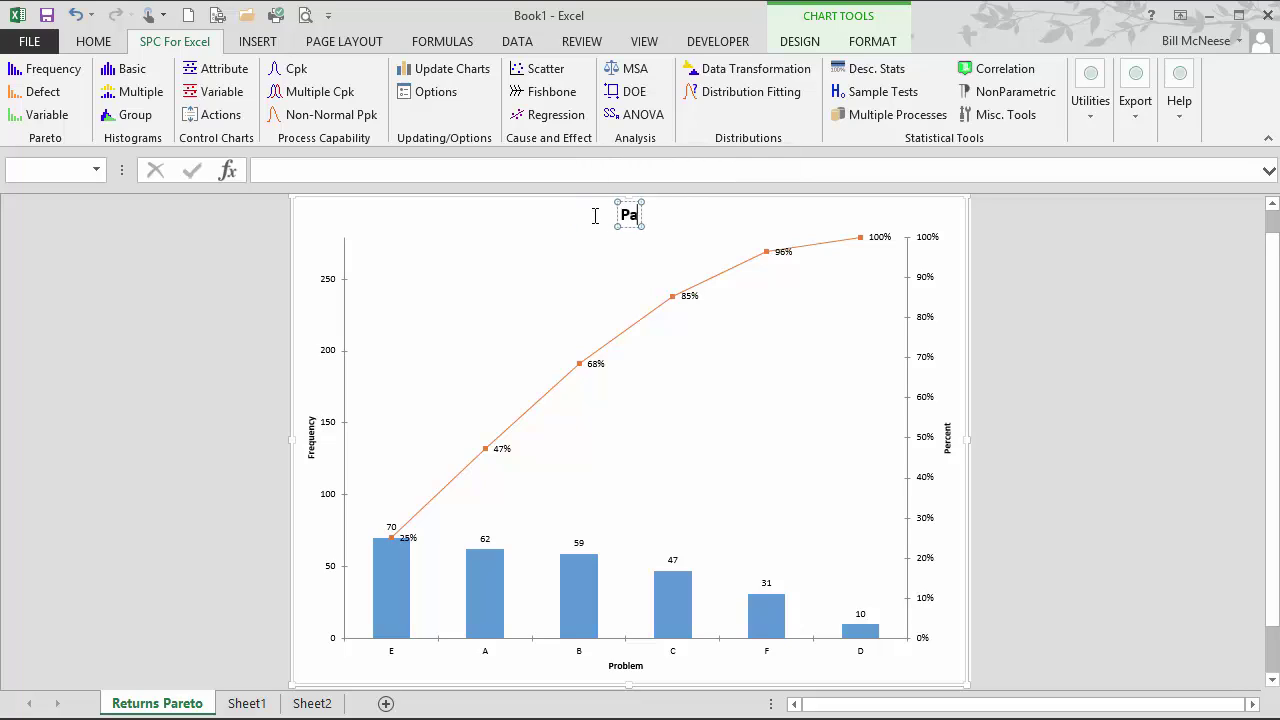
key("BackSpace")
key("BackSpace")
type("eto")
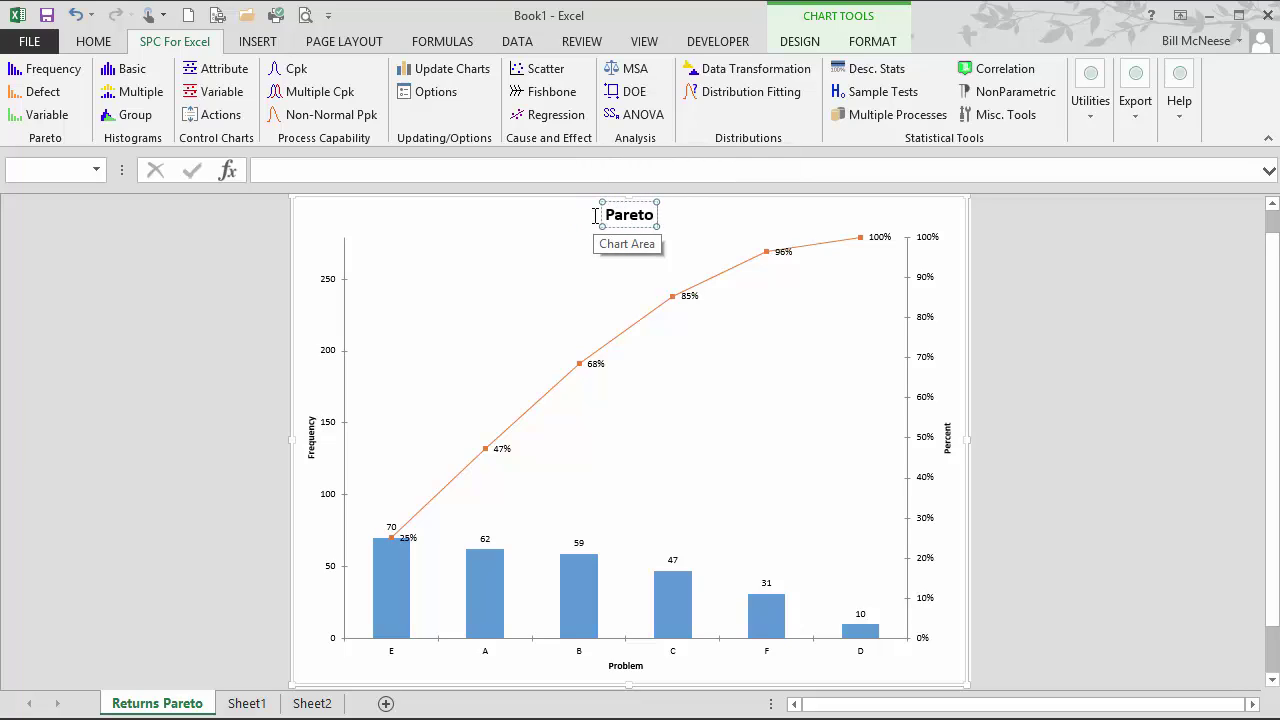
type(" R")
key("BackSpace")
type("of Returns")
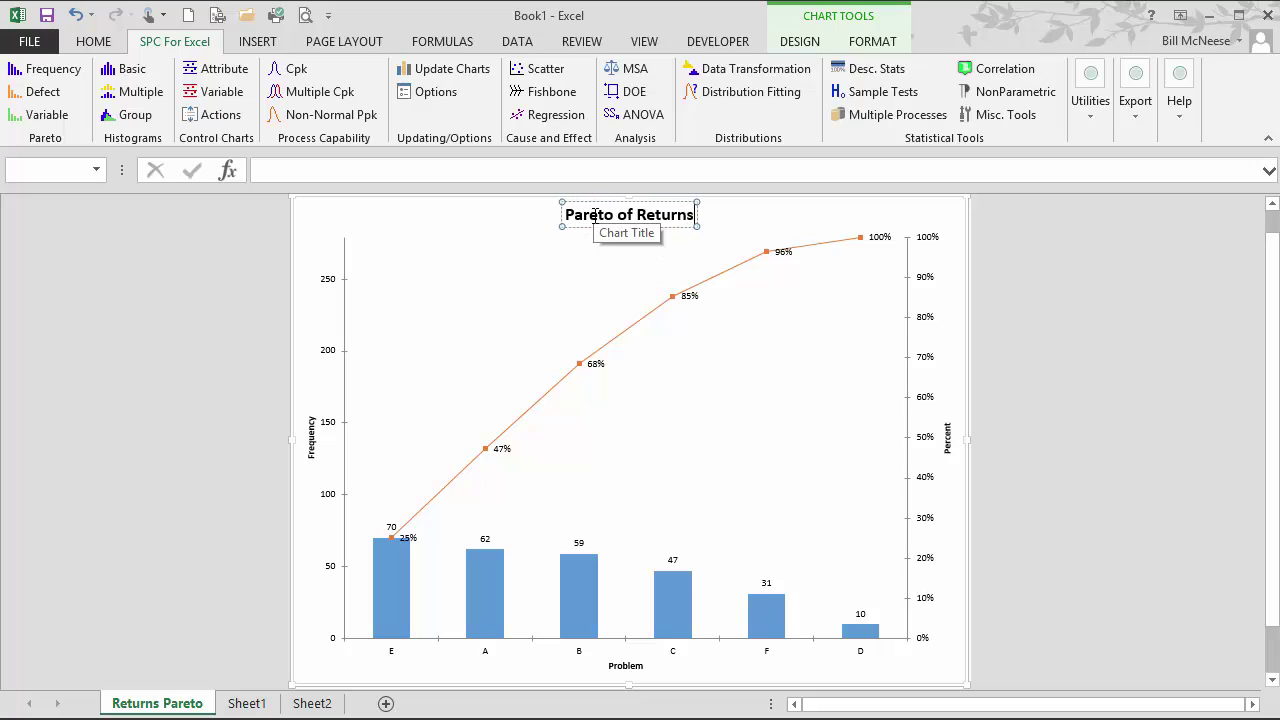
- Fill the chart area background orange
left_click(514, 246)
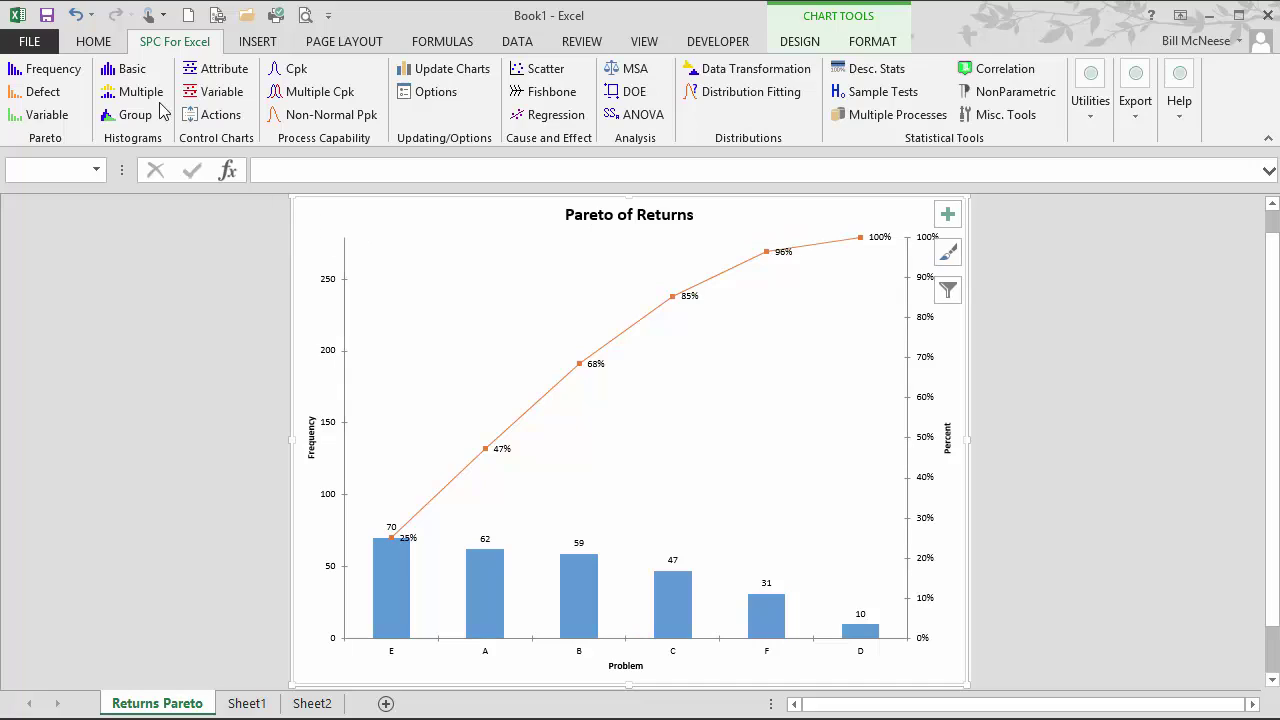
left_click(80, 42)
left_click(232, 107)
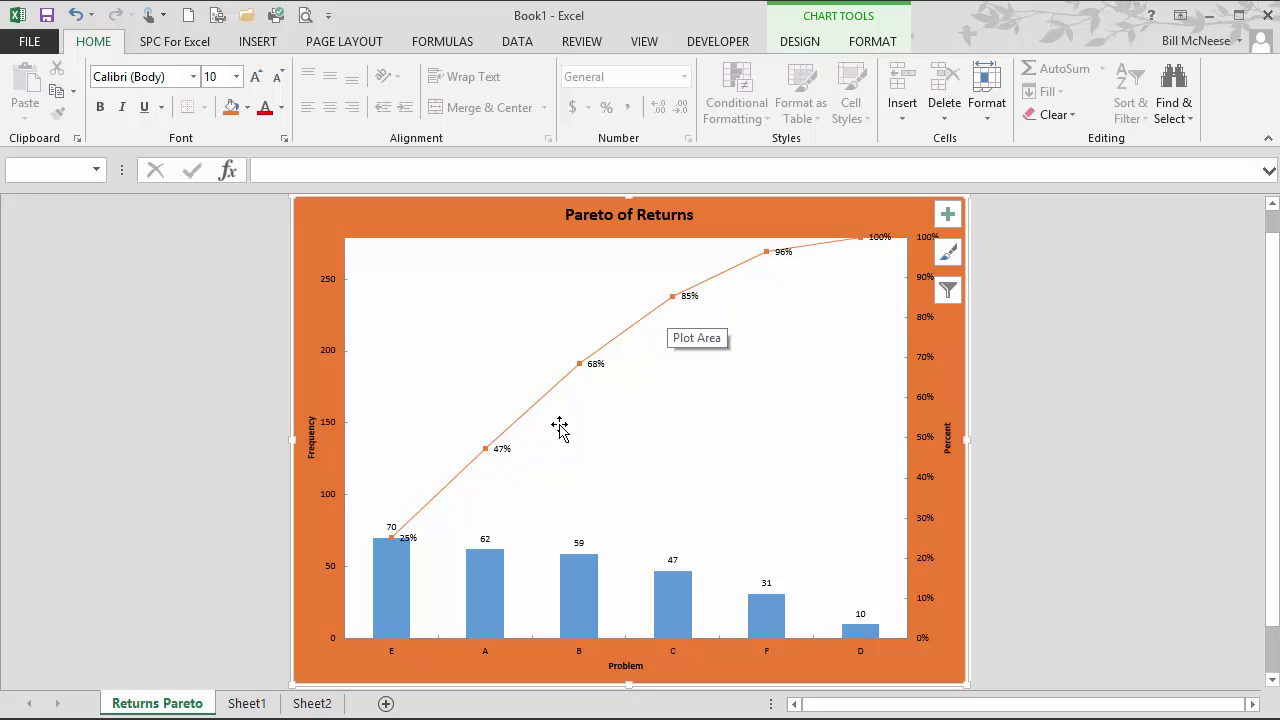
- Open the chart options for the existing Returns Pareto chart
left_click(170, 42)
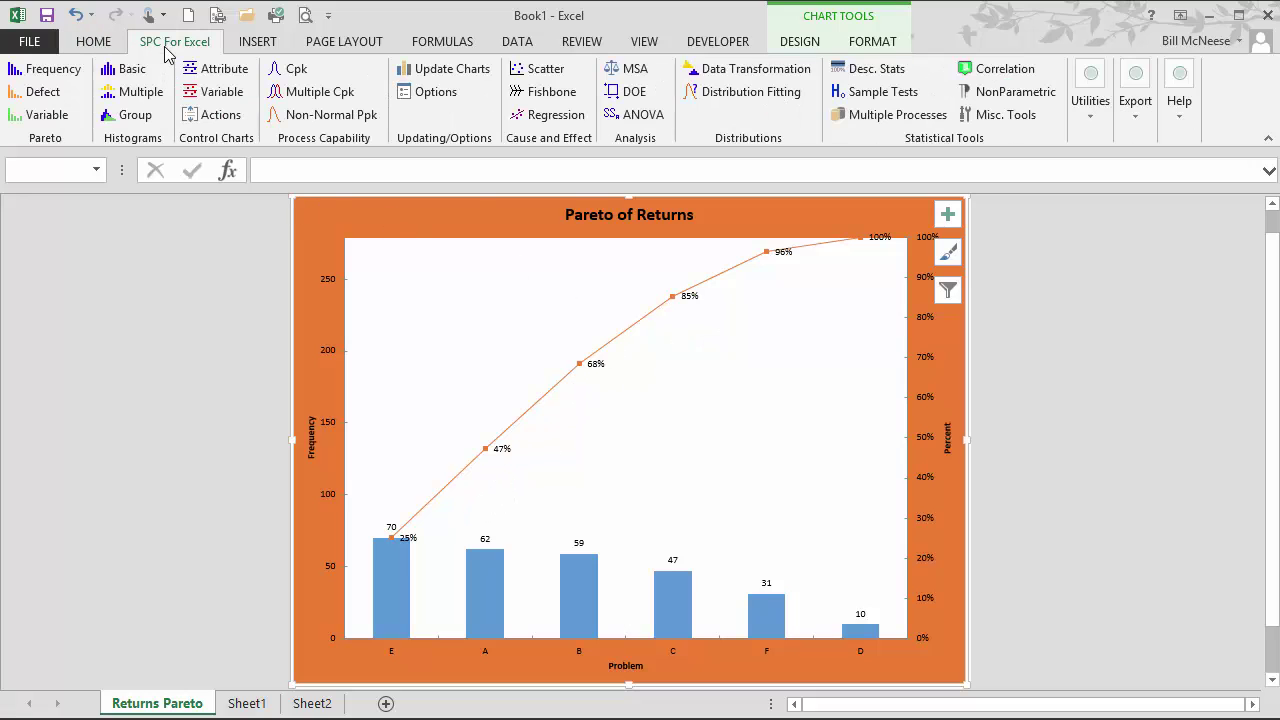
left_click(446, 97)
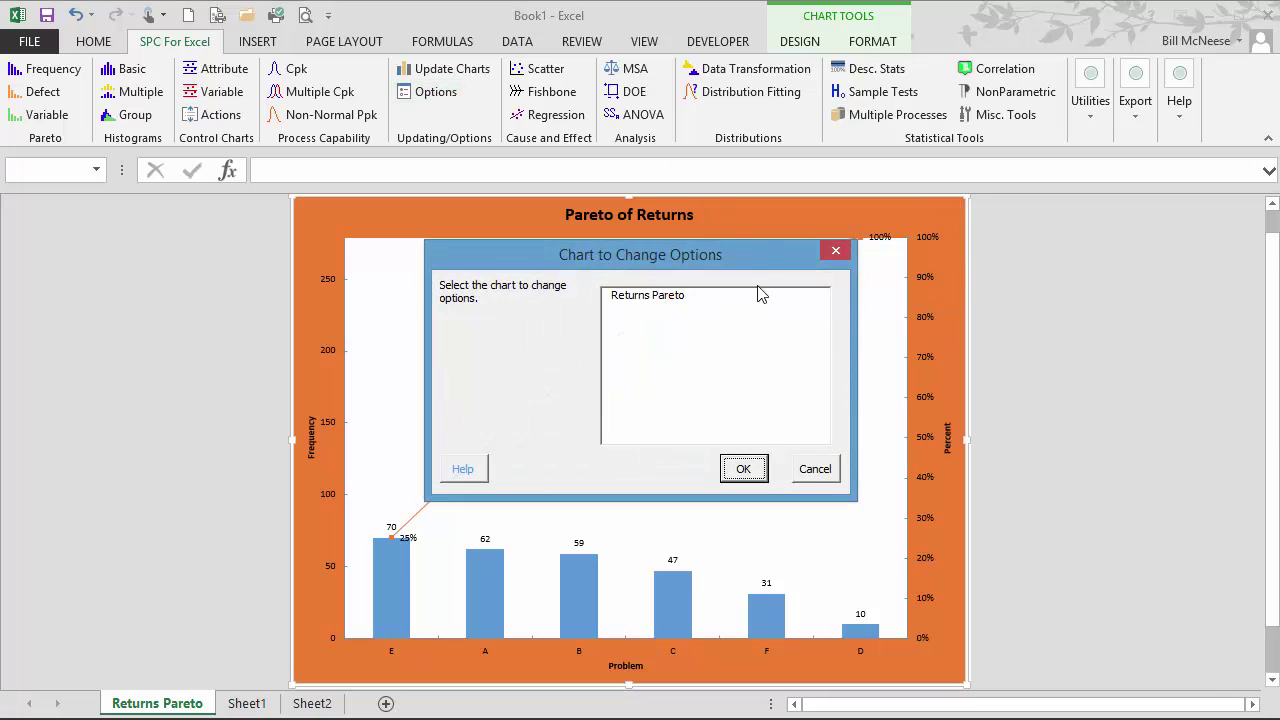
left_click(658, 298)
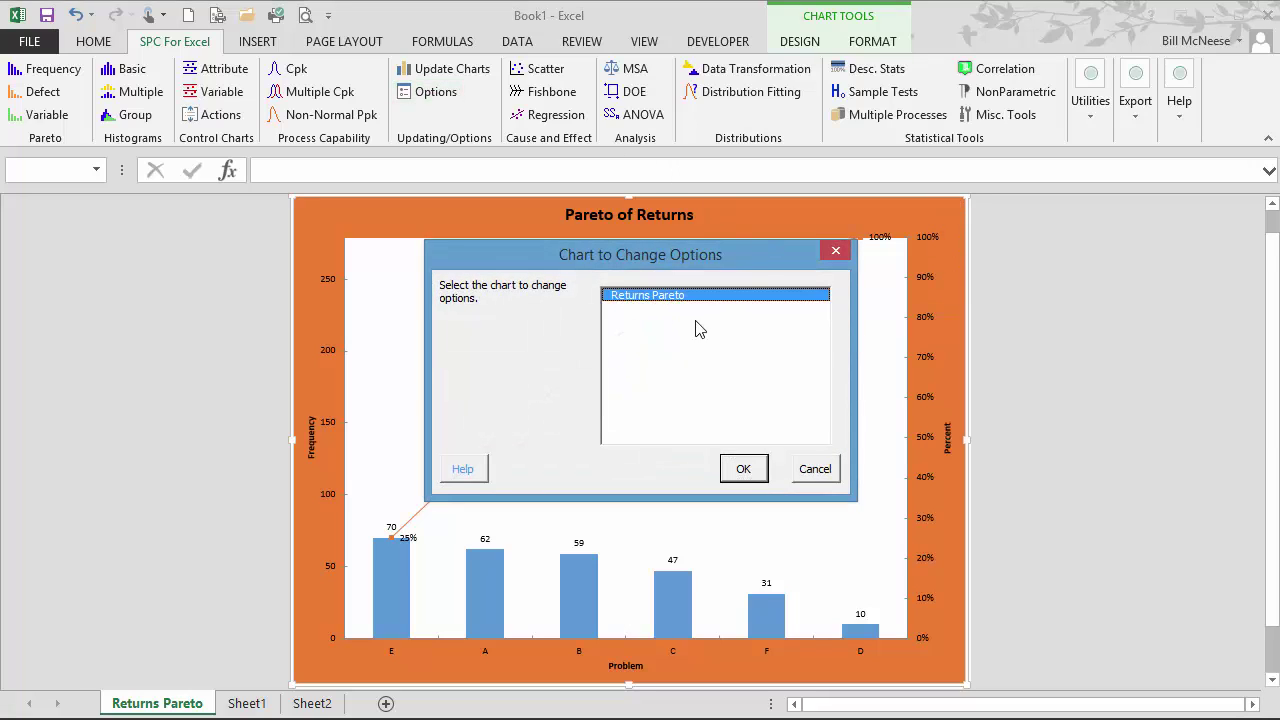
left_click(742, 468)
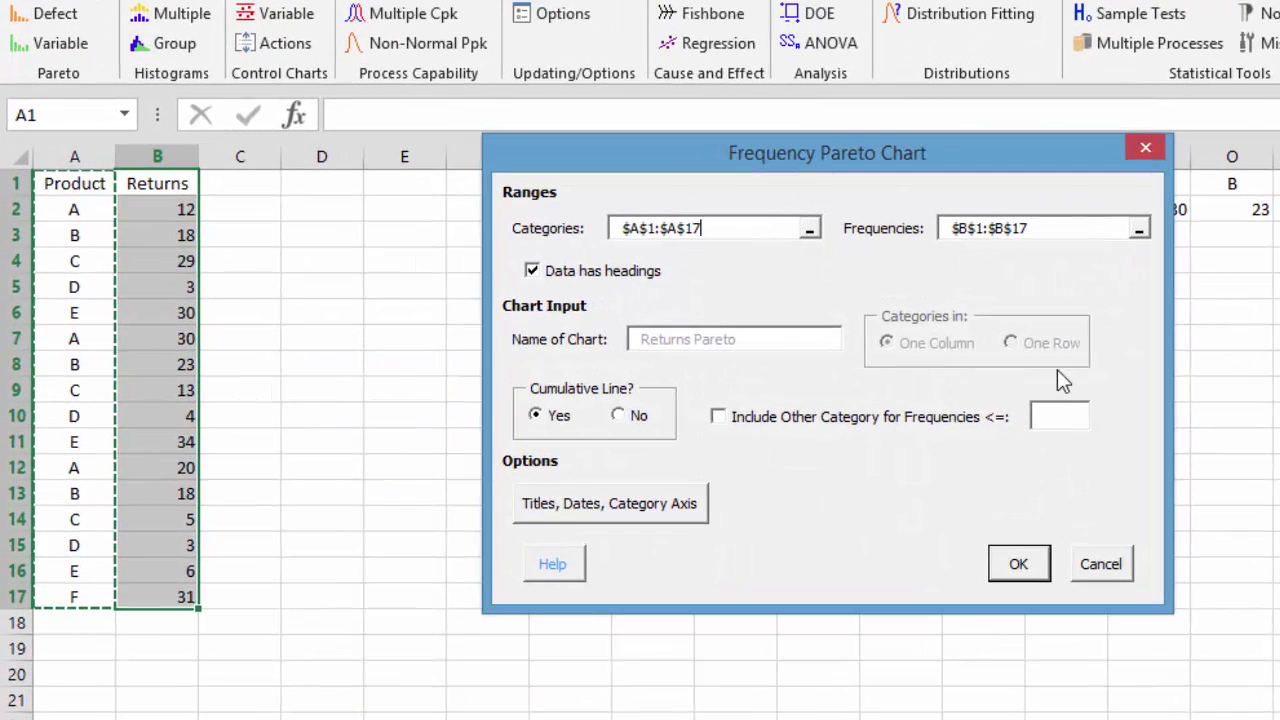
- Enter data-collection dates Jan 2014 to March 2104 in the titles, dates and axis settings
left_click(656, 510)
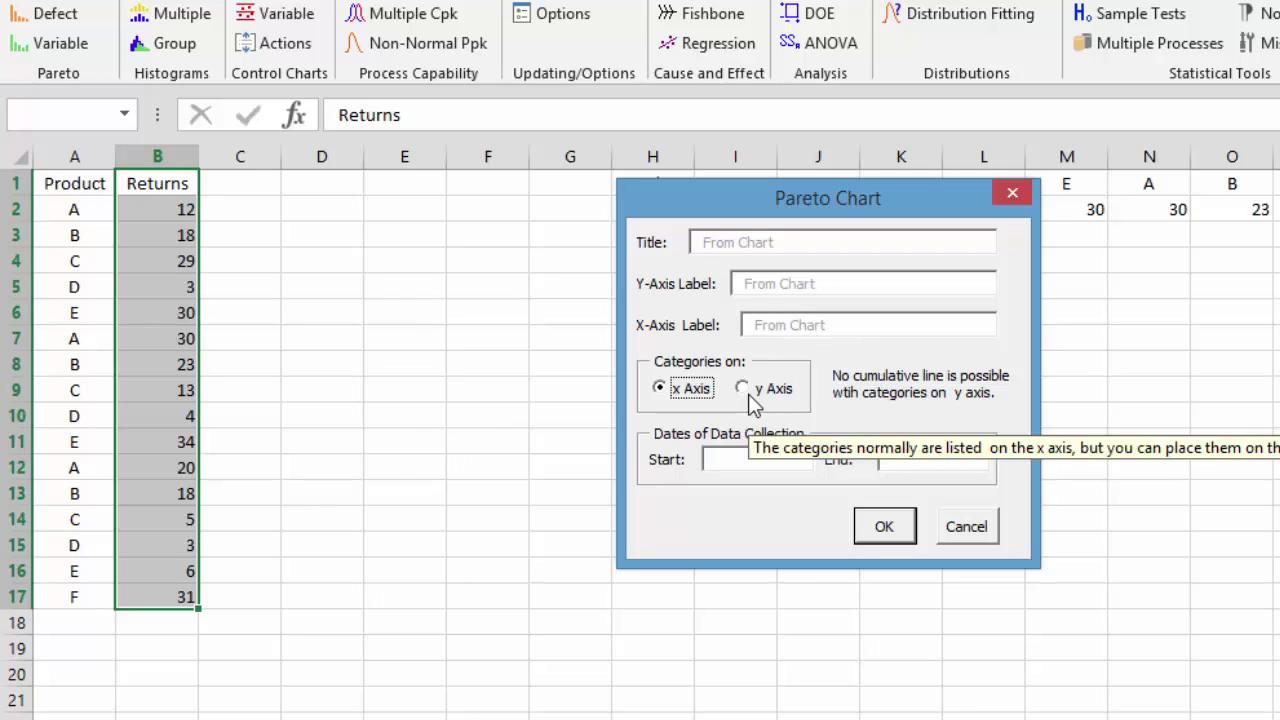
left_click(737, 456)
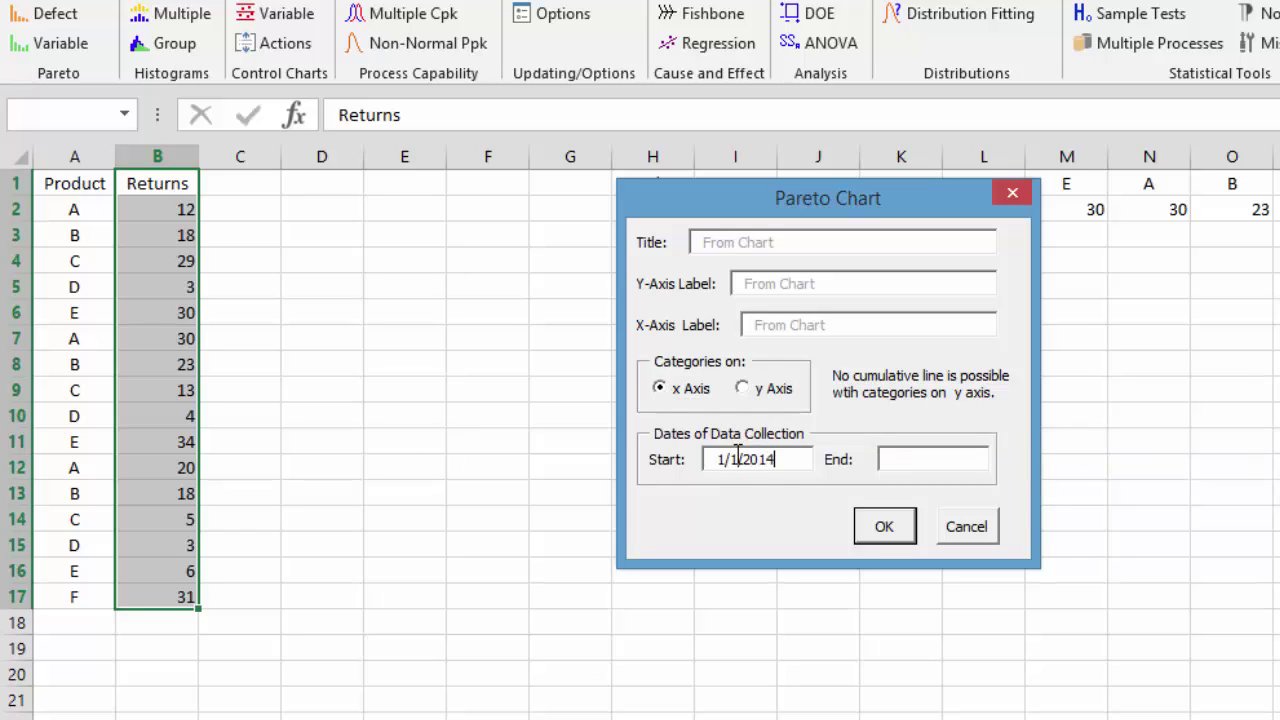
key("BackSpace")
key("BackSpace")
key("BackSpace")
key("BackSpace")
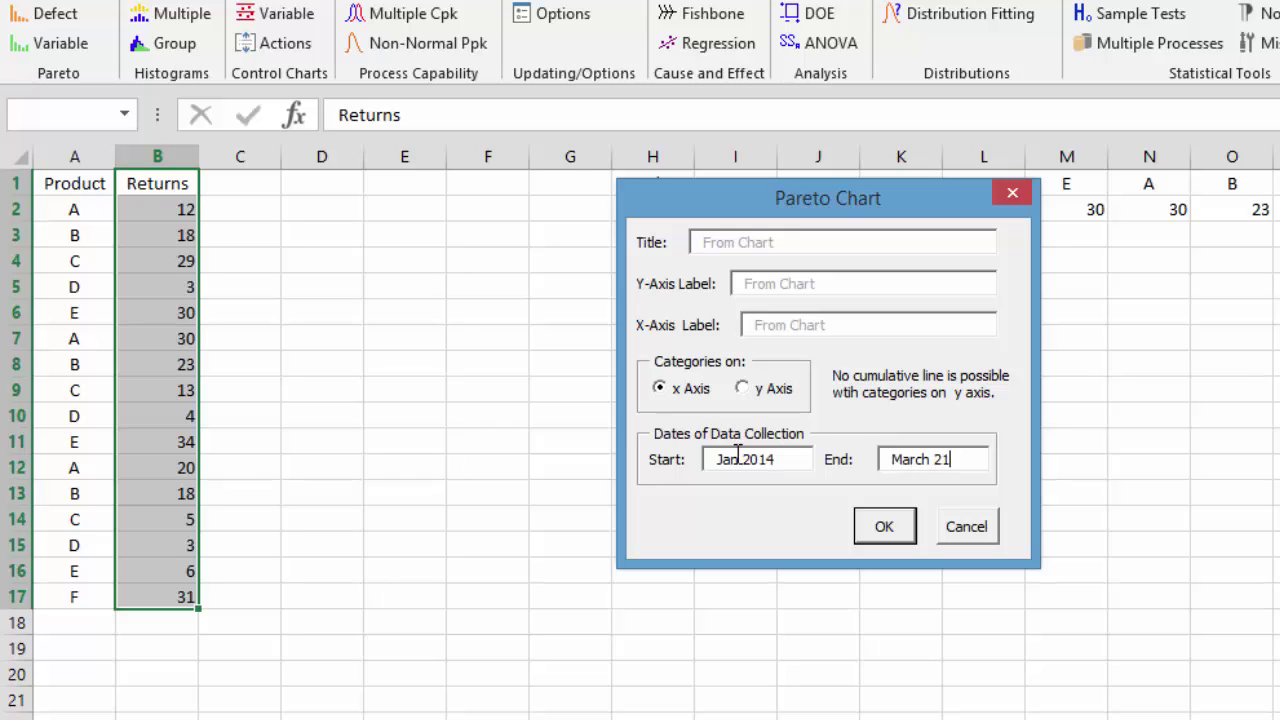
left_click(880, 530)
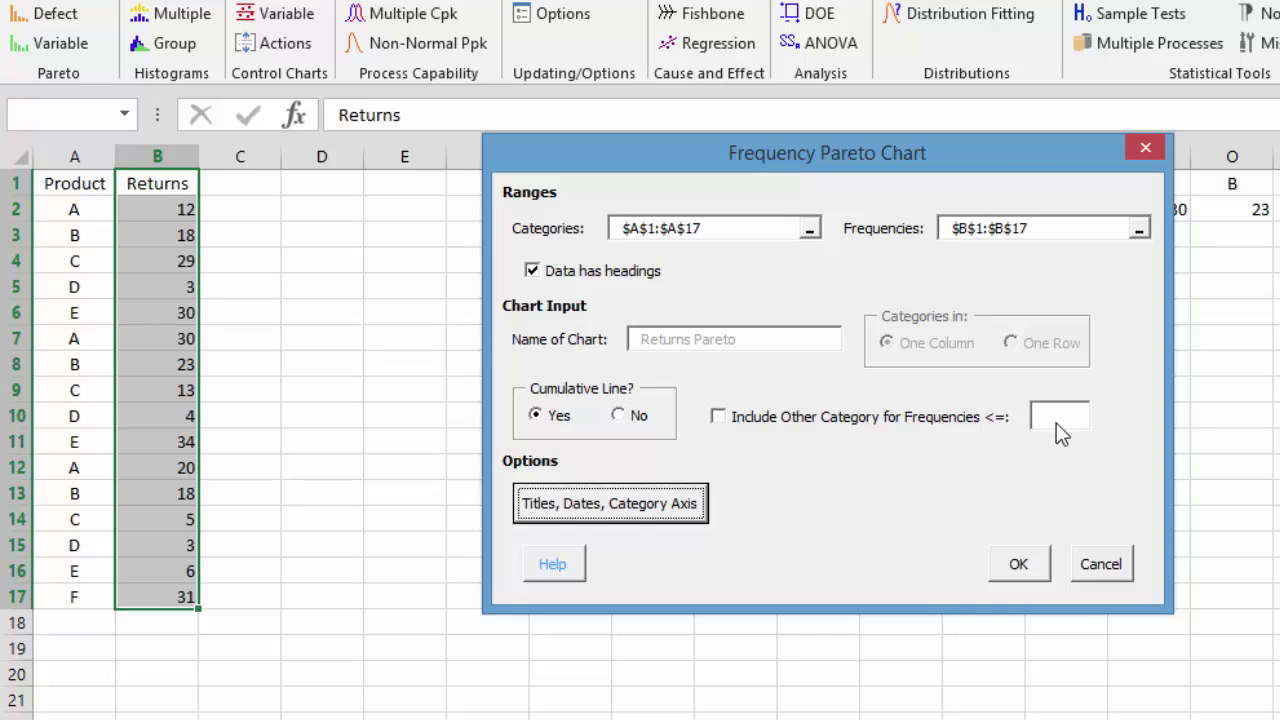
- Set Cumulative Line to No, rebuild the chart, and deselect it to view the date footer
left_click(620, 415)
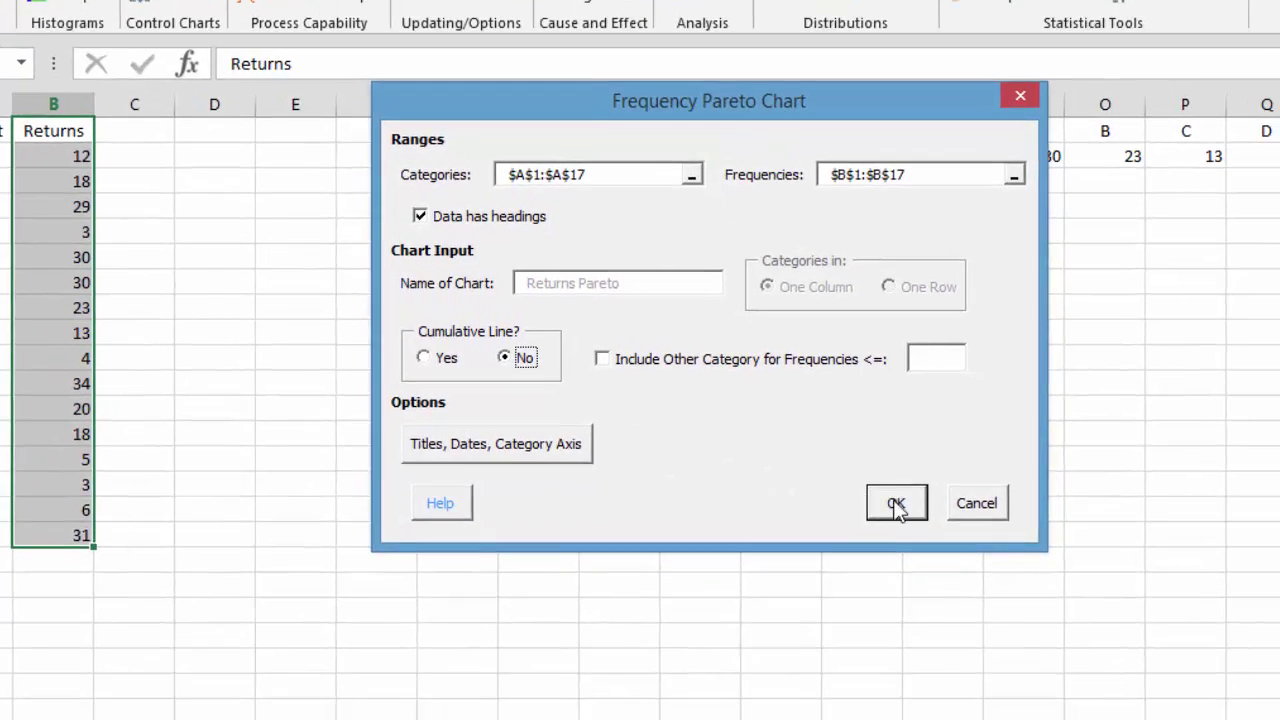
left_click(1018, 564)
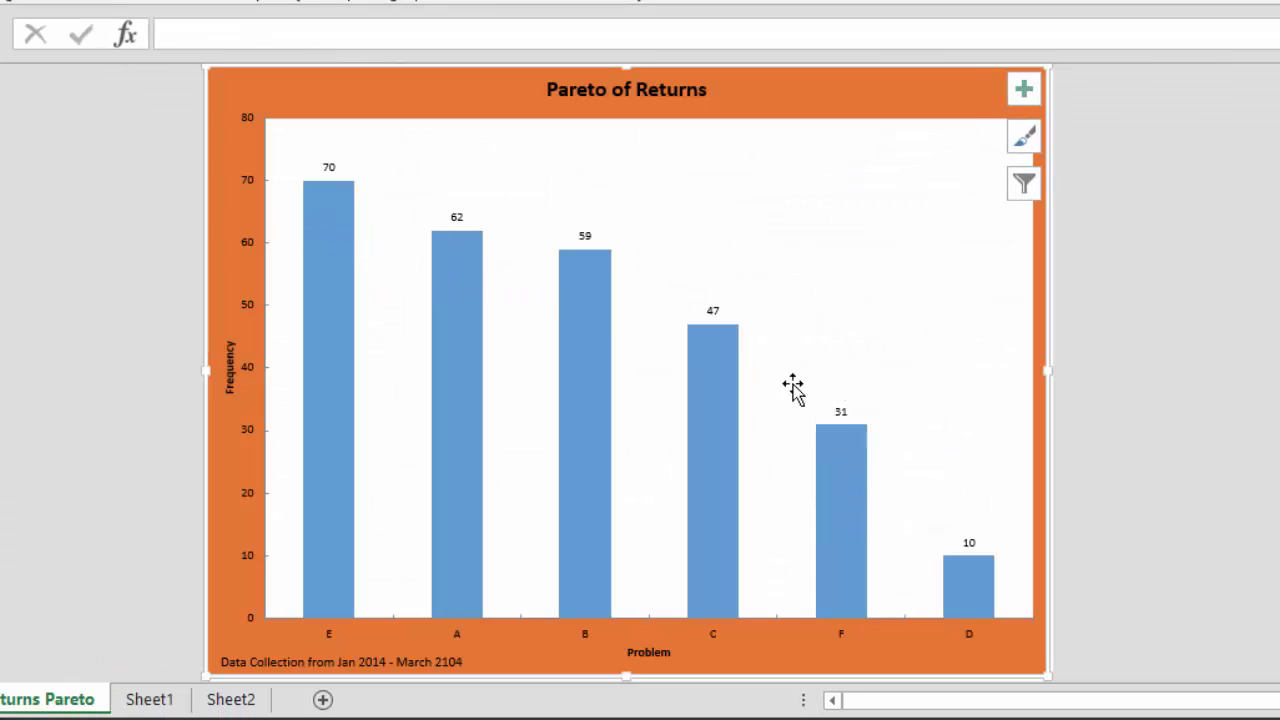
left_click(1146, 331)
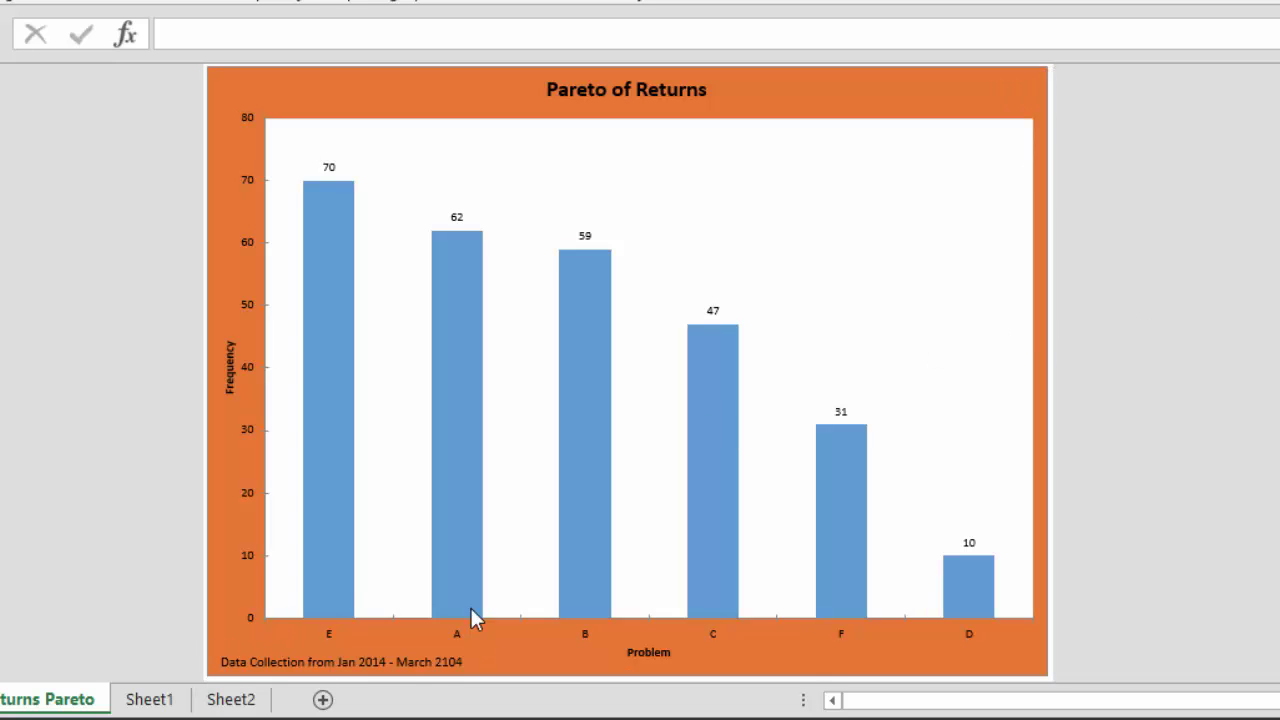
mouse_move(321, 579)
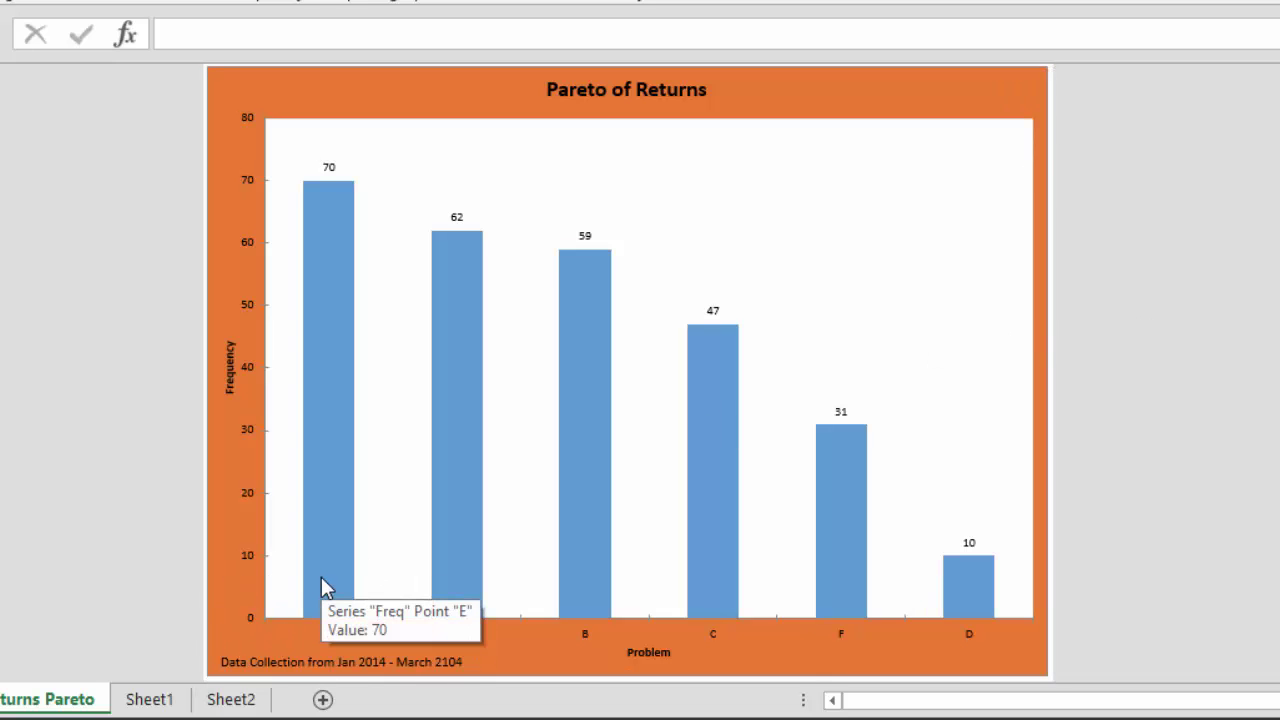